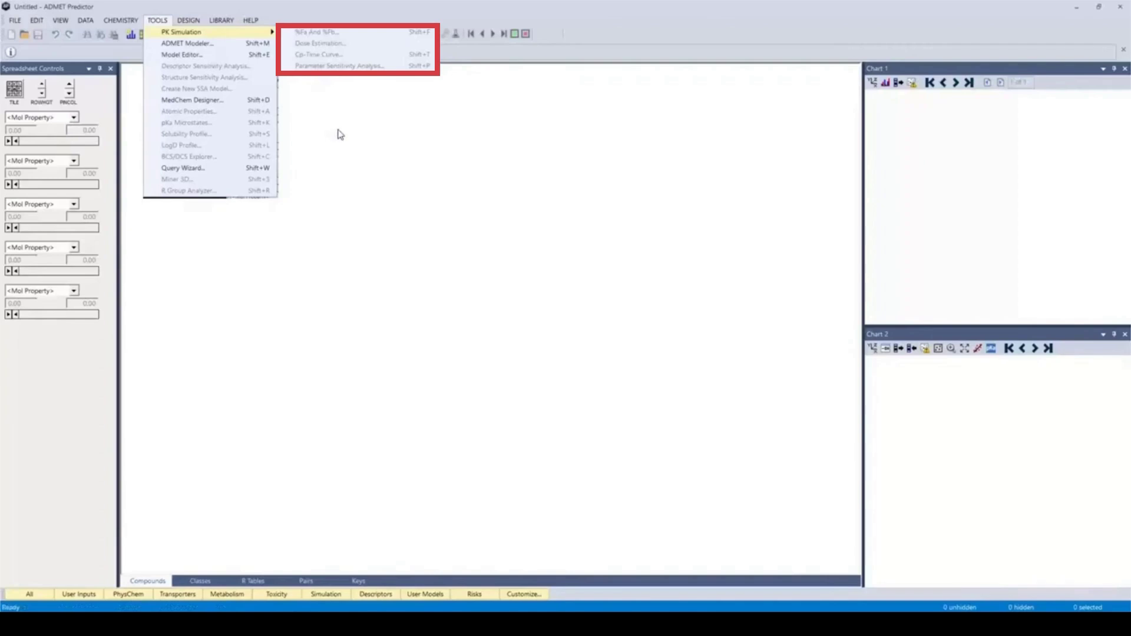
# Open Enamine_Discovery_2000.sdf, using the first line as compound identifier and loading all compound attributes
pyautogui.click(340, 178)
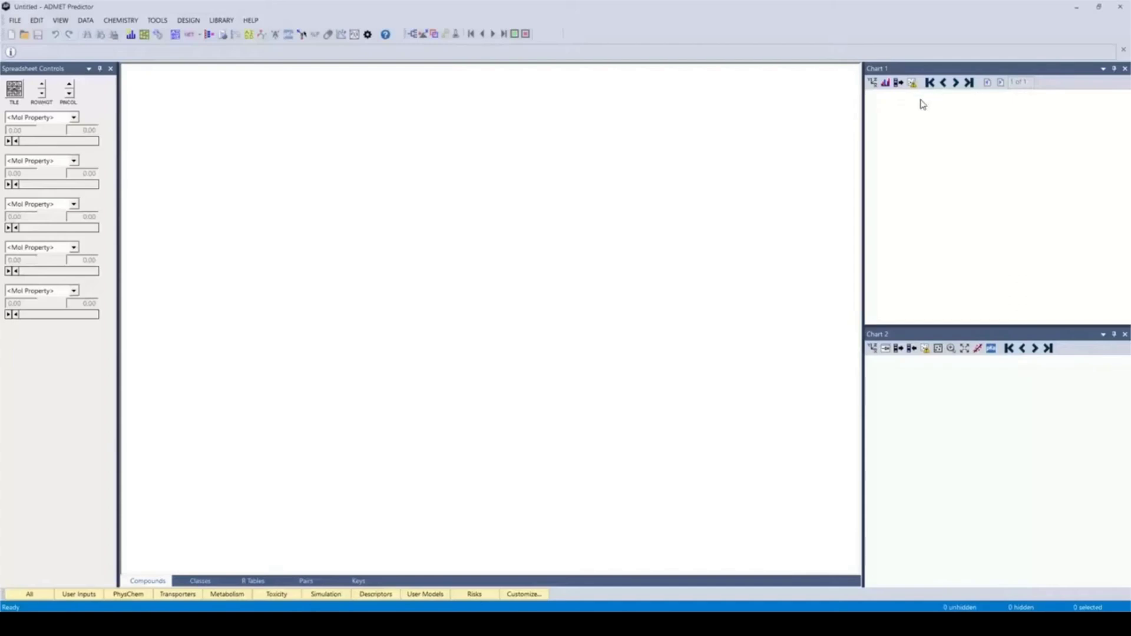
pyautogui.click(15, 21)
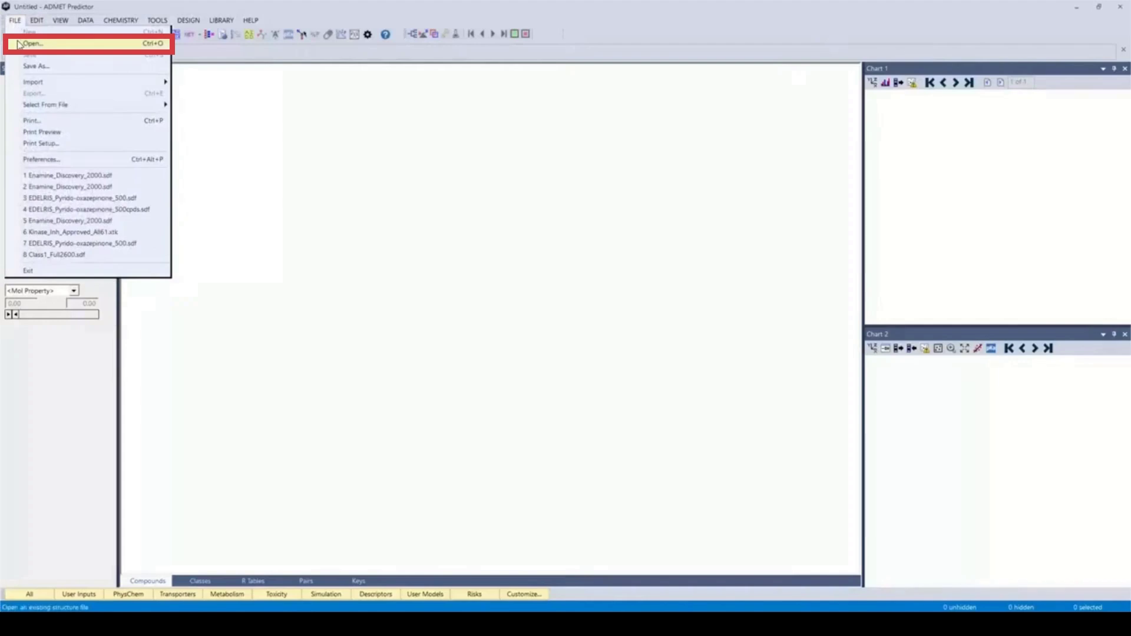
pyautogui.click(17, 43)
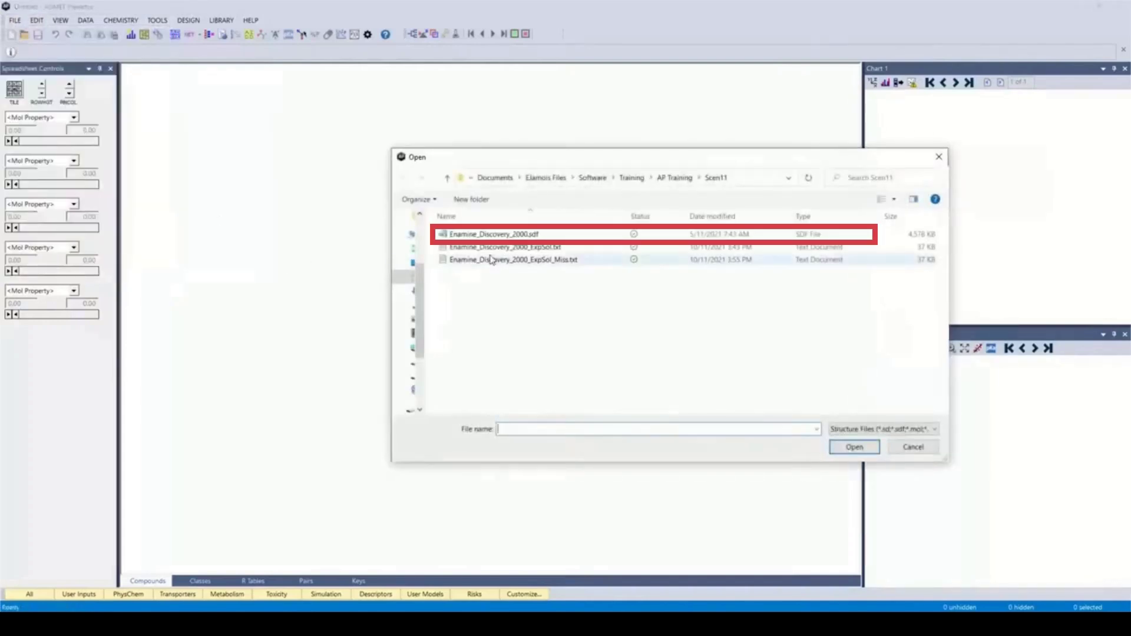
pyautogui.click(494, 234)
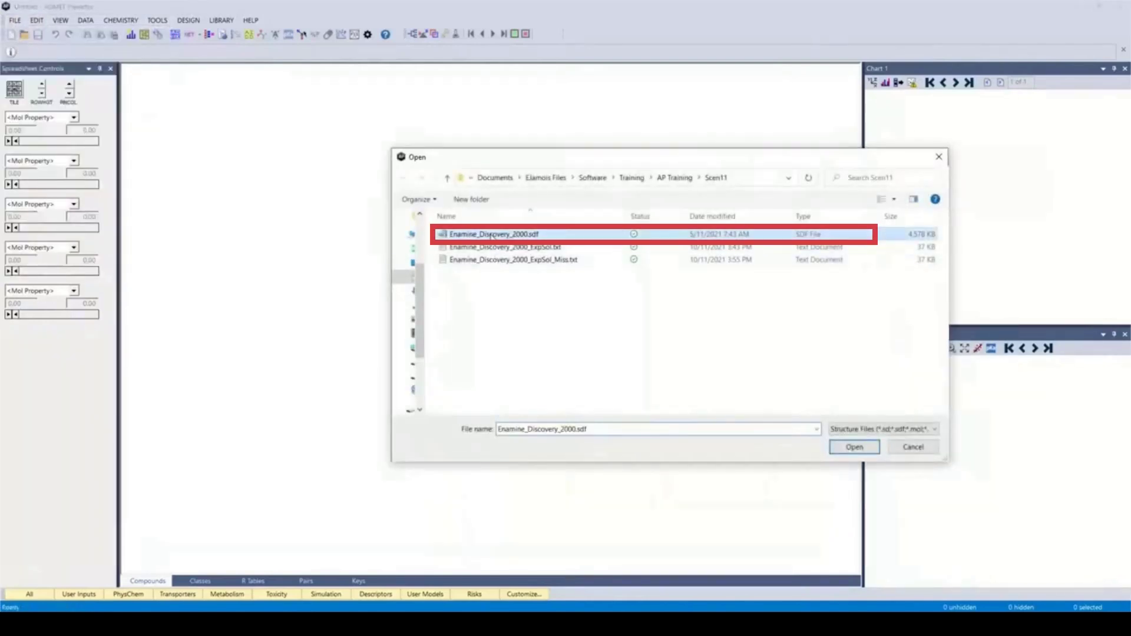
pyautogui.click(841, 449)
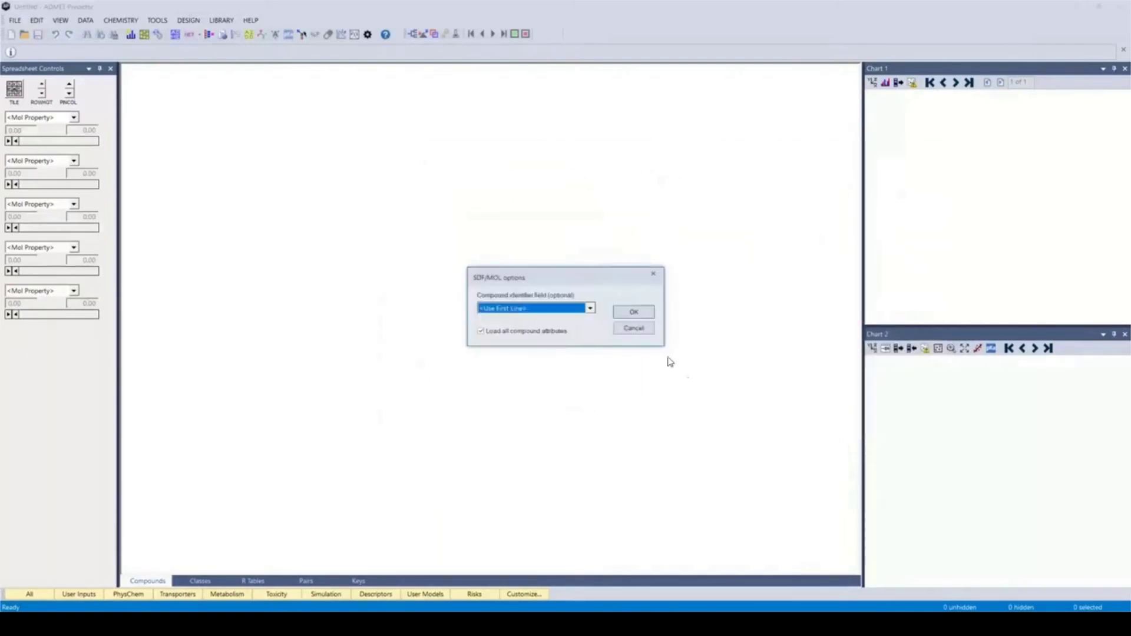
pyautogui.click(638, 314)
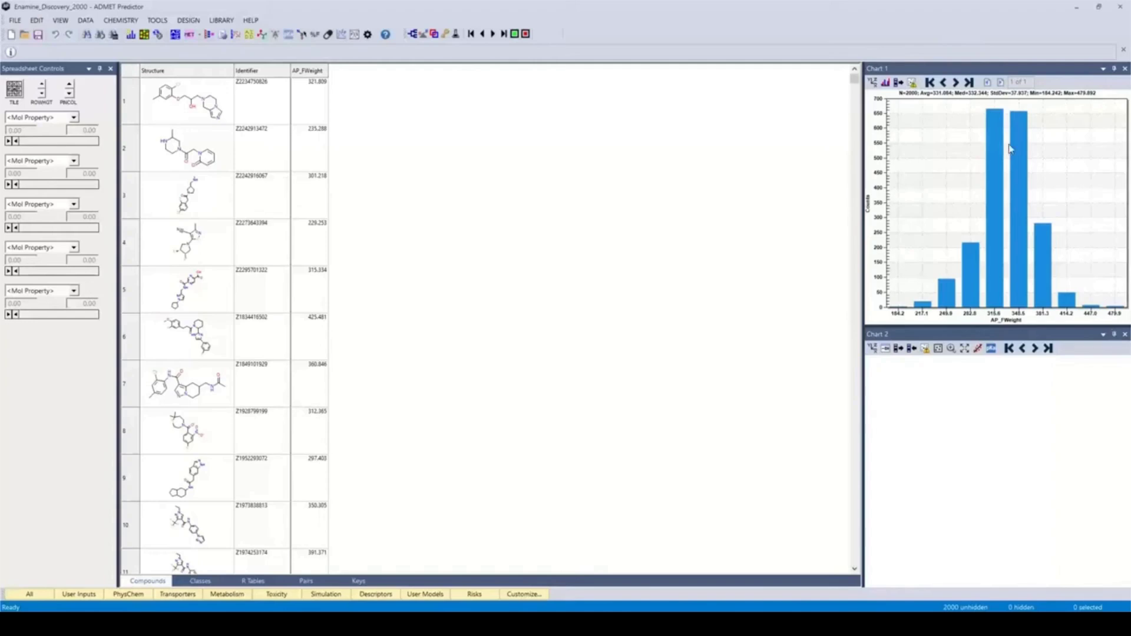
# Calculate only the physicochemical ADMET properties at pH 7.4, excluding transporters, metabolism, toxicity and modeling descriptors
pyautogui.click(86, 21)
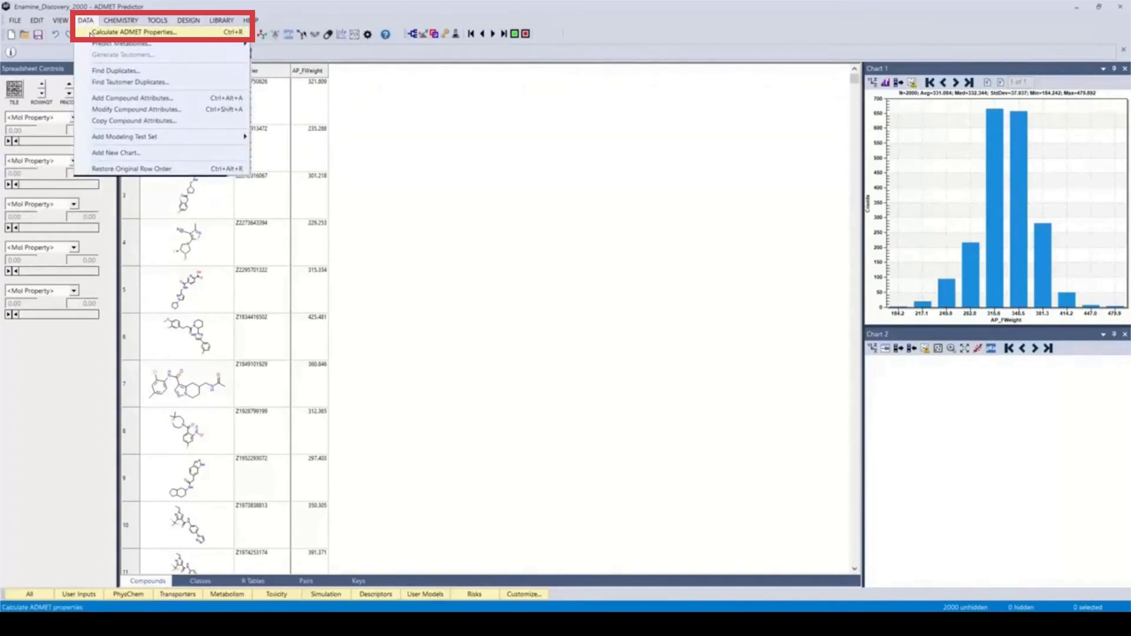
pyautogui.click(90, 33)
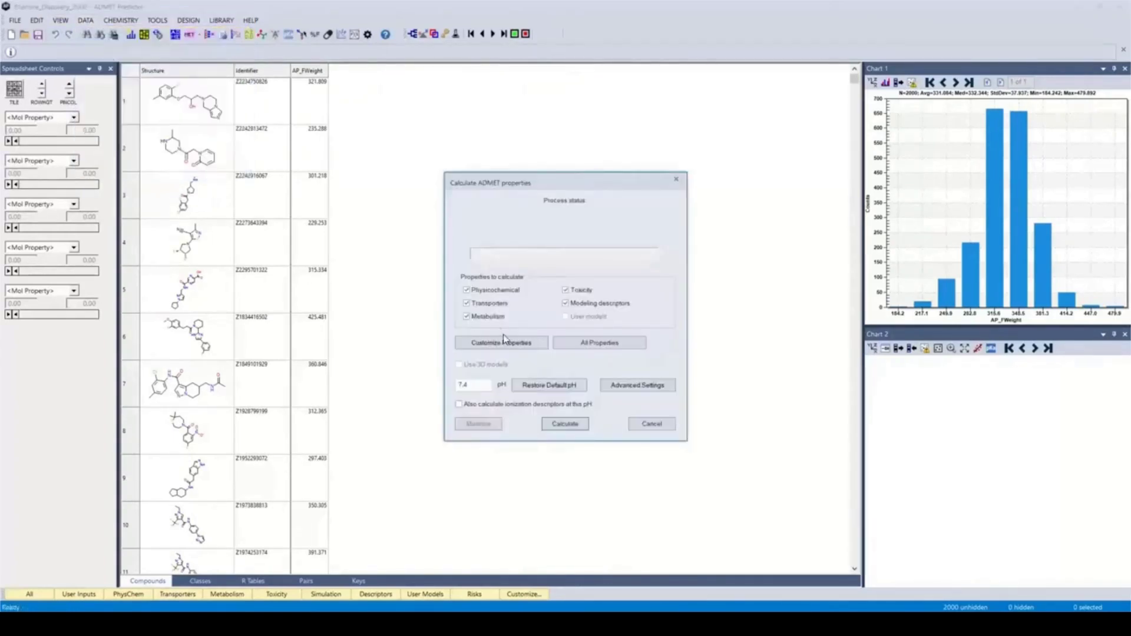
pyautogui.click(467, 302)
pyautogui.click(467, 316)
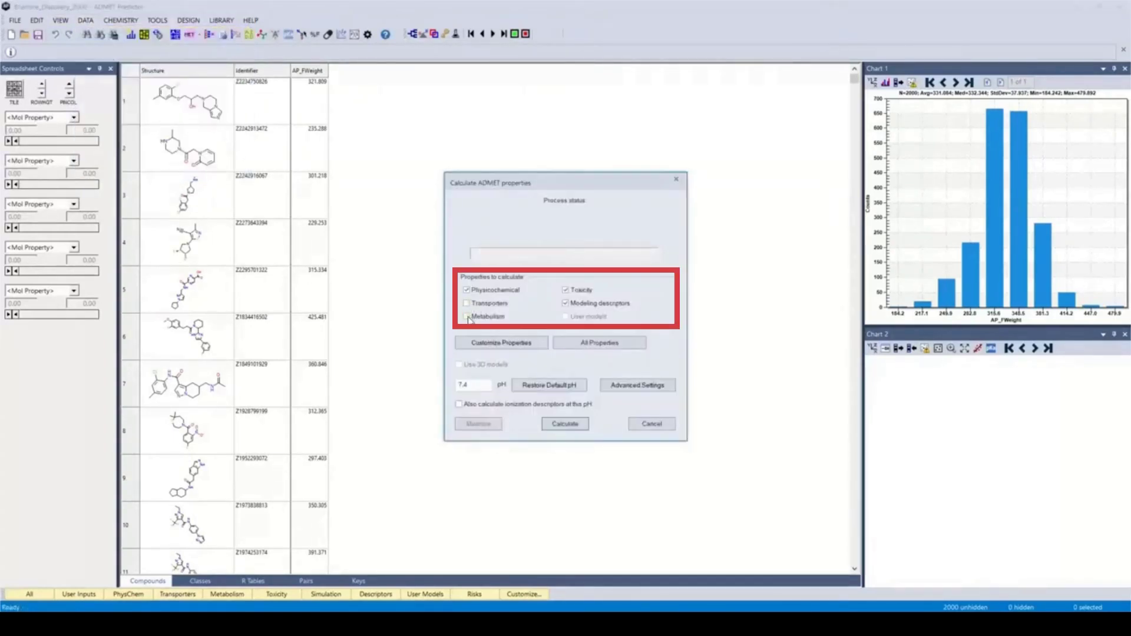
pyautogui.click(566, 290)
pyautogui.click(565, 303)
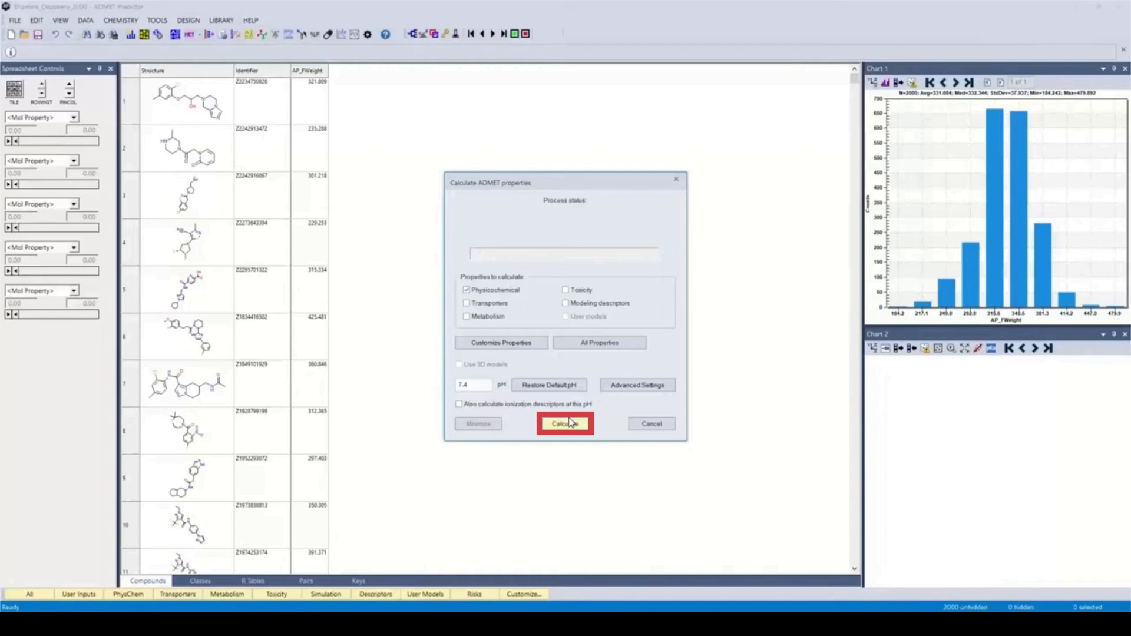
pyautogui.click(571, 423)
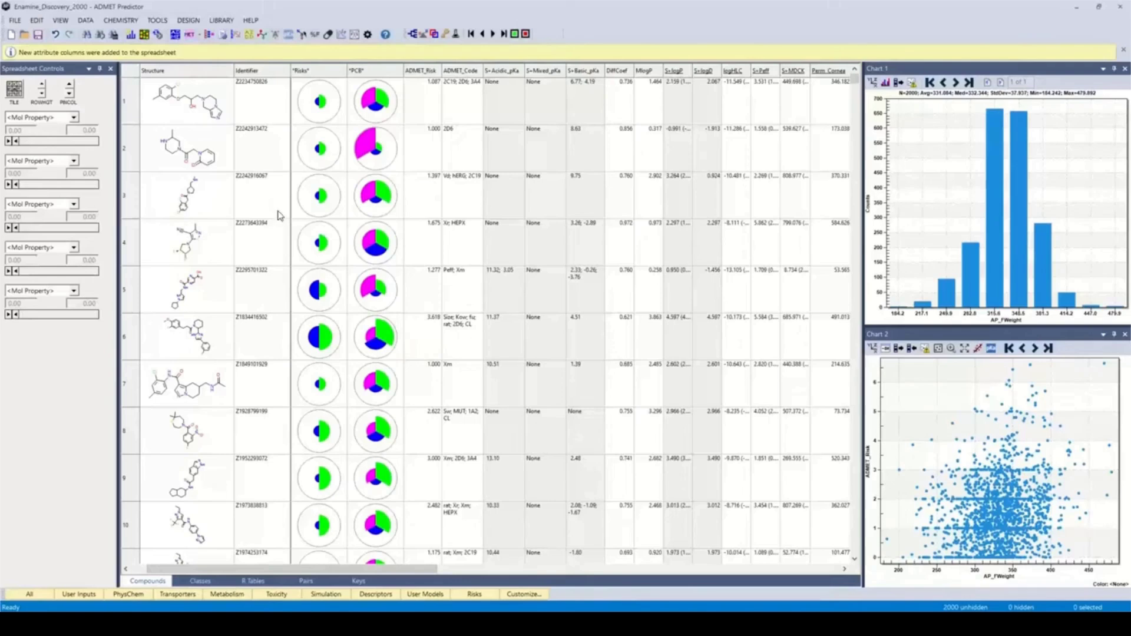
# Set up a fraction absorbed and bioavailable simulation with doses of 1 and 100 mg
pyautogui.click(316, 36)
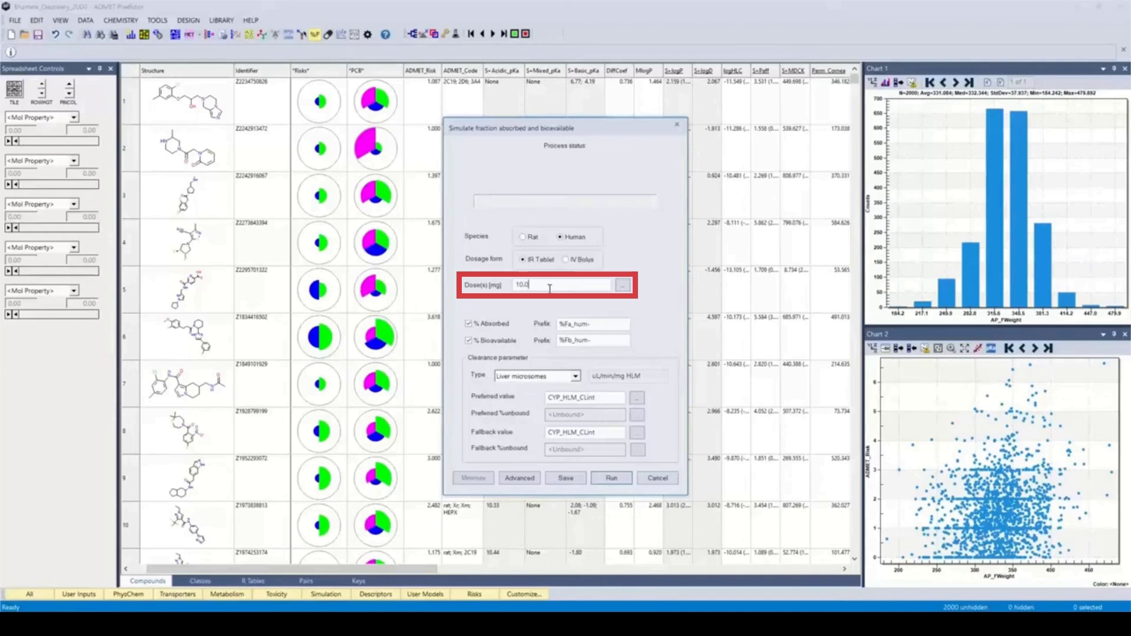
pyautogui.press('BackSpace')
pyautogui.press('BackSpace')
pyautogui.press('BackSpace')
pyautogui.write('.')
pyautogui.write('100')
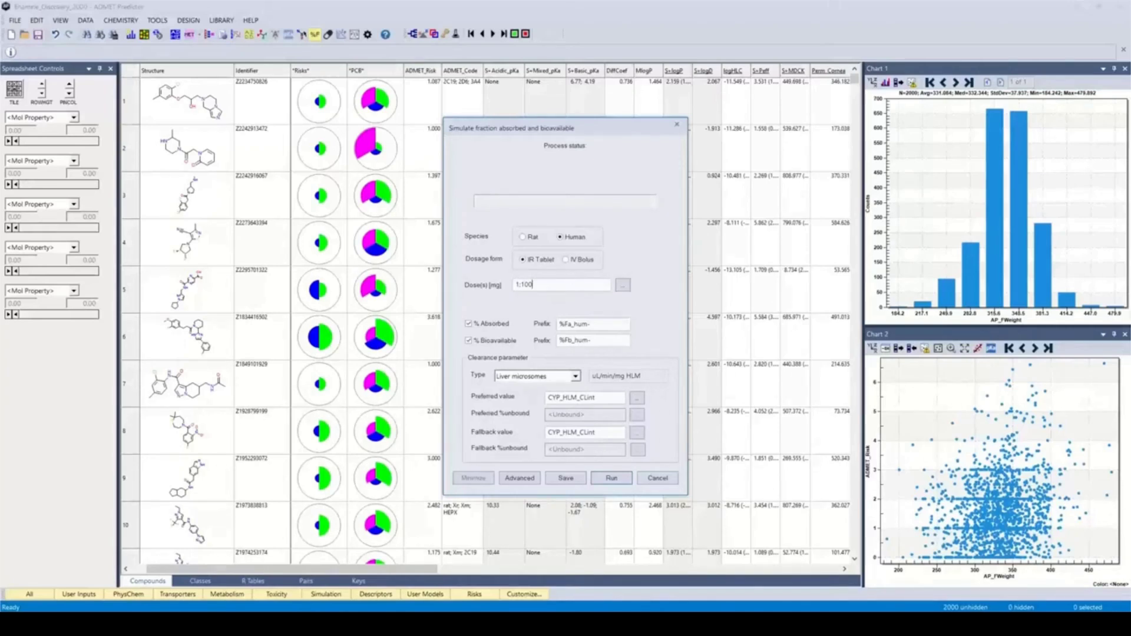
pyautogui.click(623, 286)
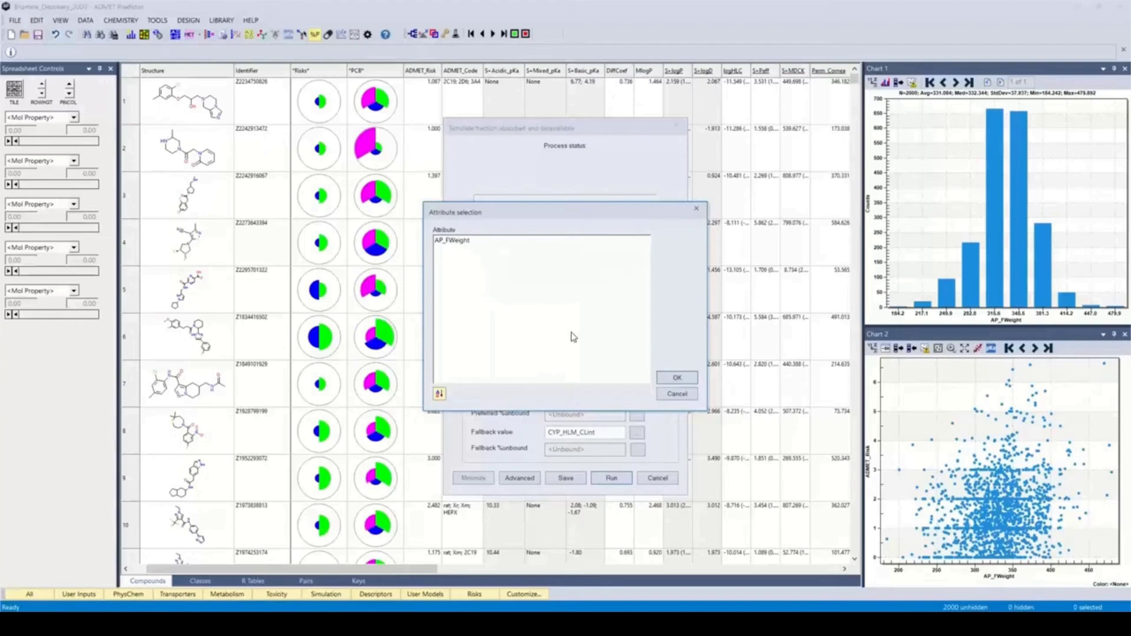
pyautogui.click(668, 383)
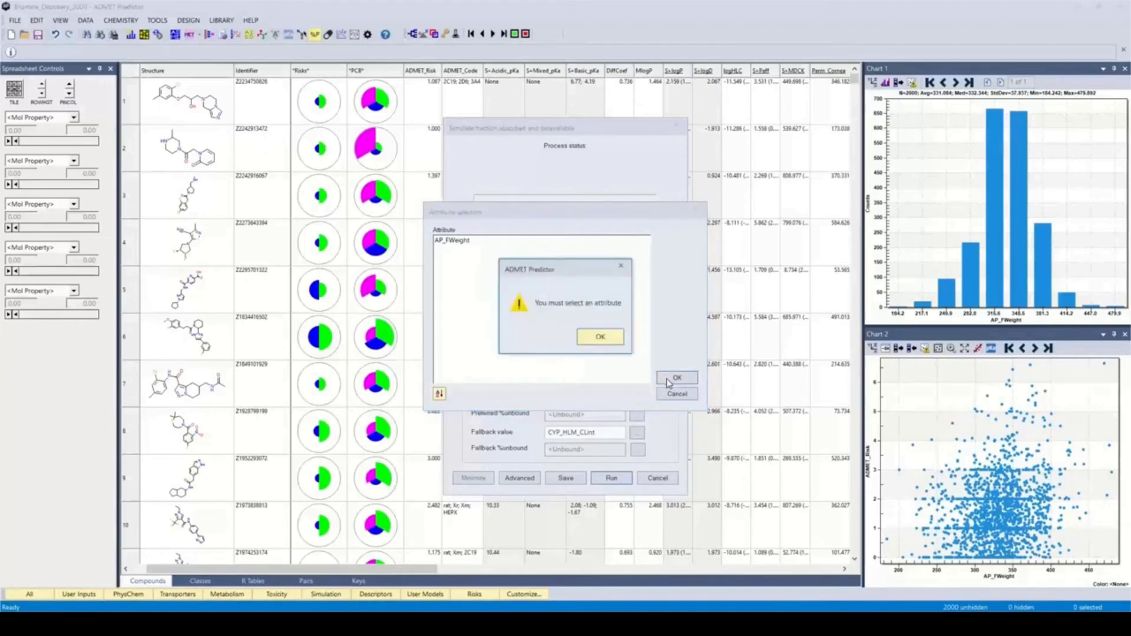
pyautogui.click(619, 342)
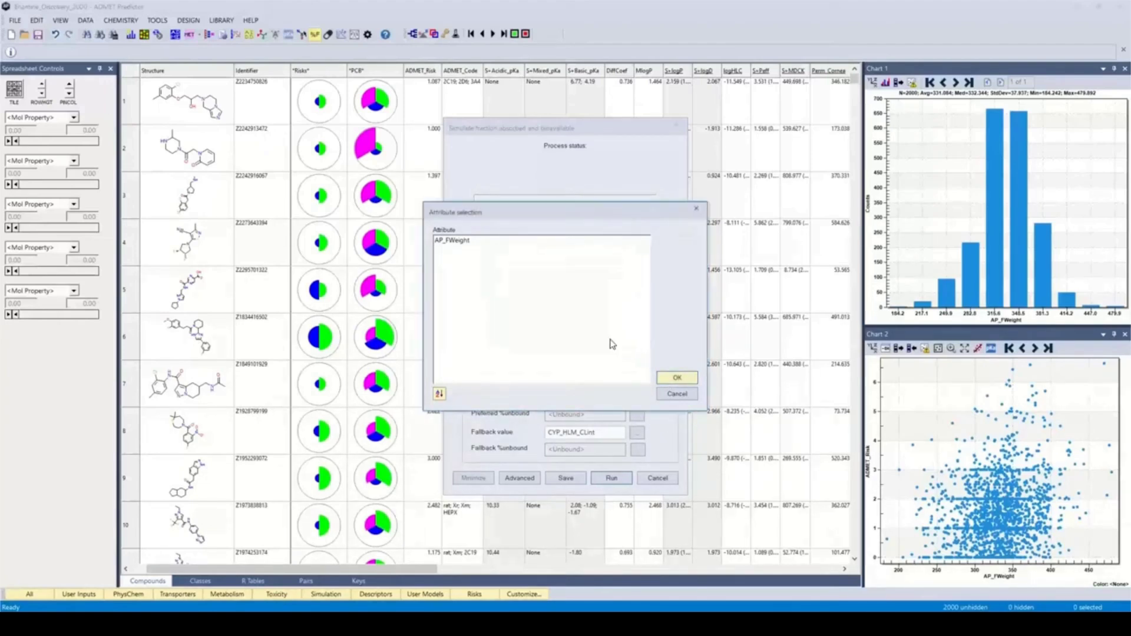
pyautogui.click(677, 395)
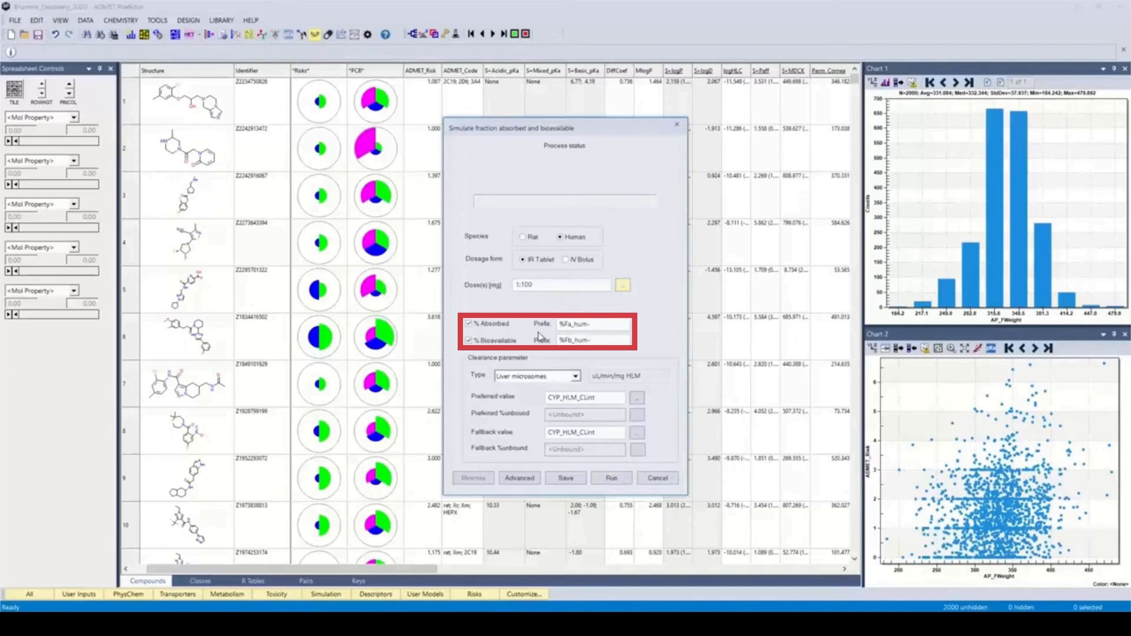
# Run the % absorbed and % bioavailable simulation for a human IR tablet with liver microsome clearance
pyautogui.click(470, 341)
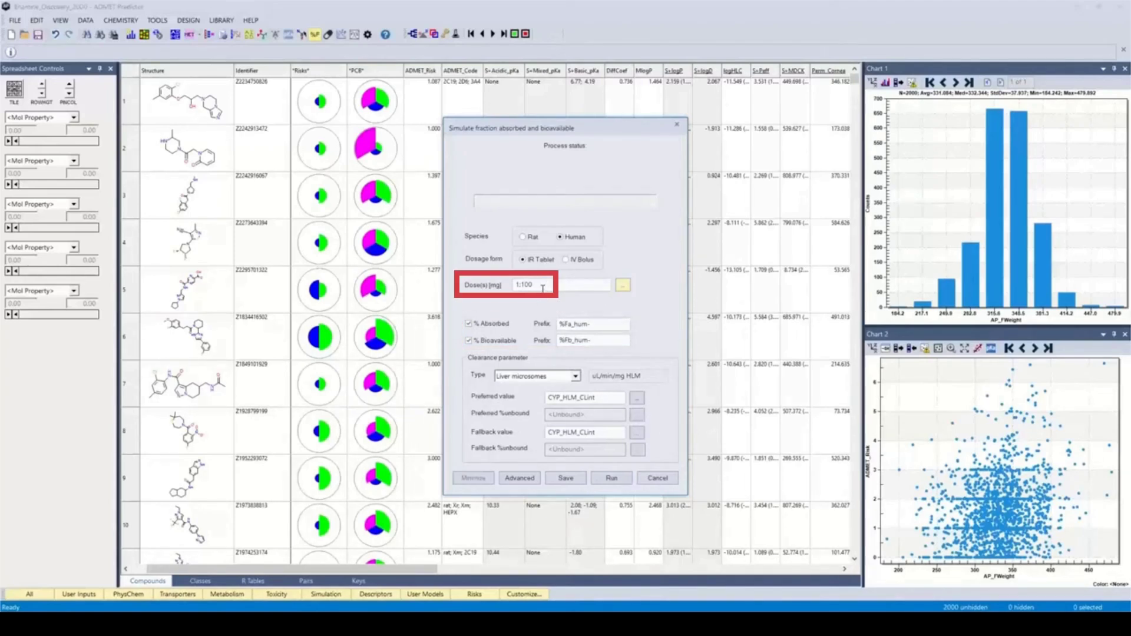
pyautogui.click(611, 478)
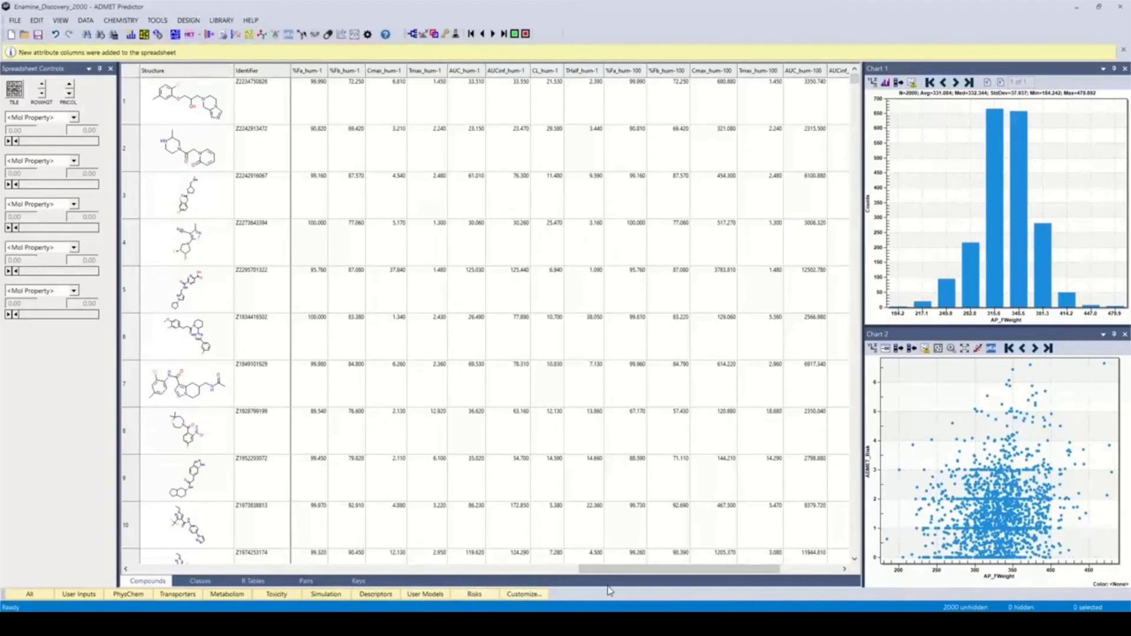
# Examine the simulated human PK columns for both doses, including %Fa, %Fb, Cmax, Tmax, AUC, clearance, half-life, hCLp and volume of distribution
pyautogui.moveTo(643, 570); pyautogui.dragTo(654, 570)
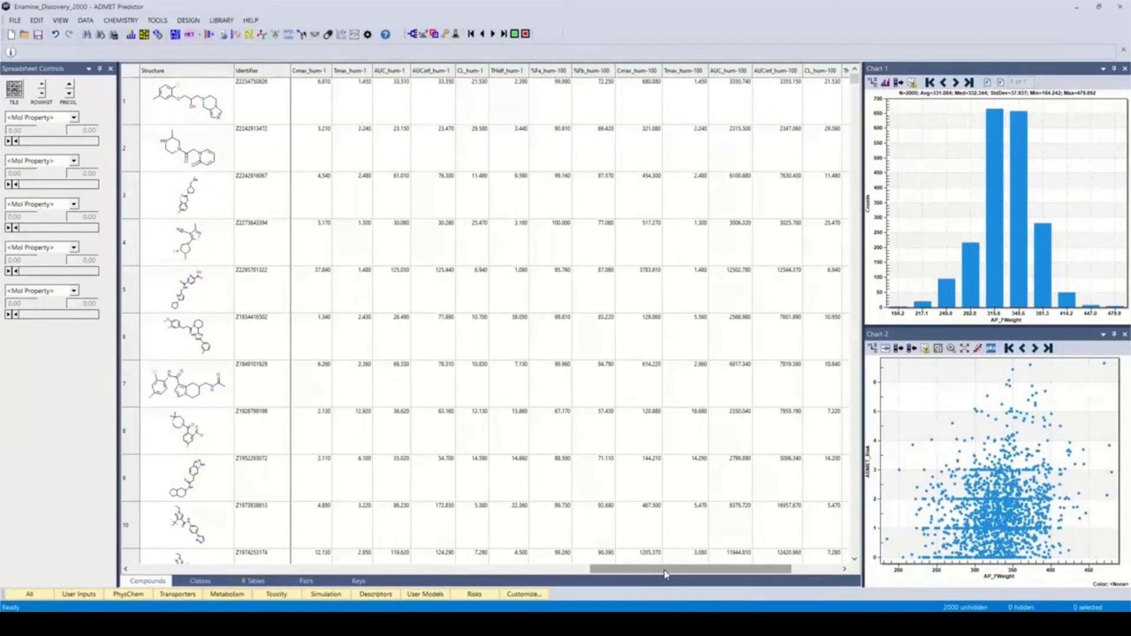
pyautogui.moveTo(666, 571); pyautogui.dragTo(576, 572)
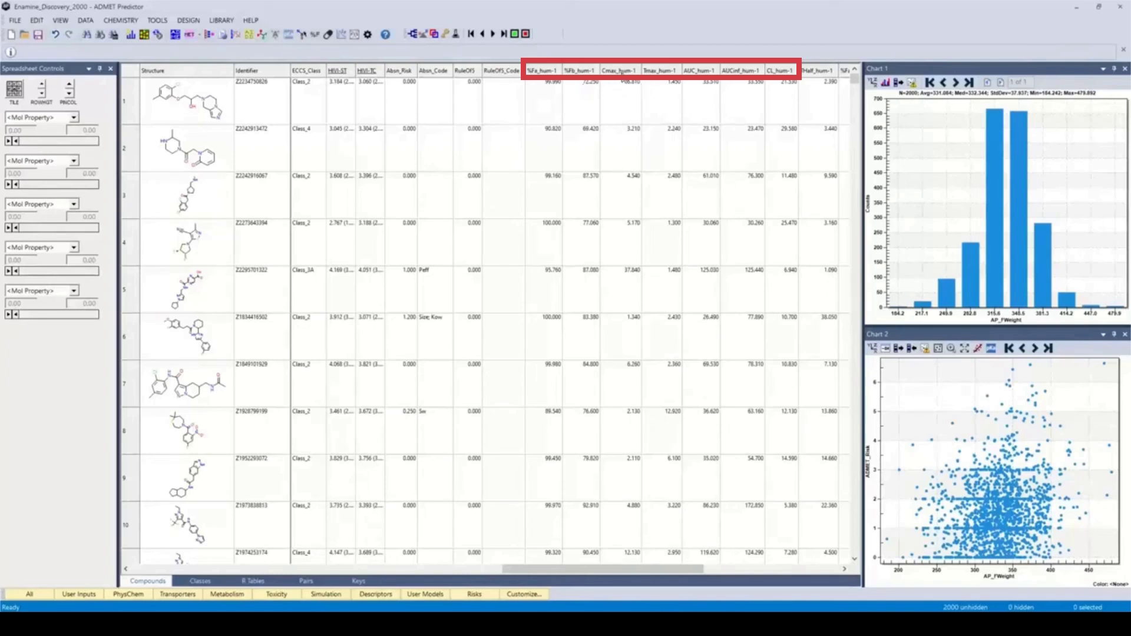
pyautogui.moveTo(635, 81)
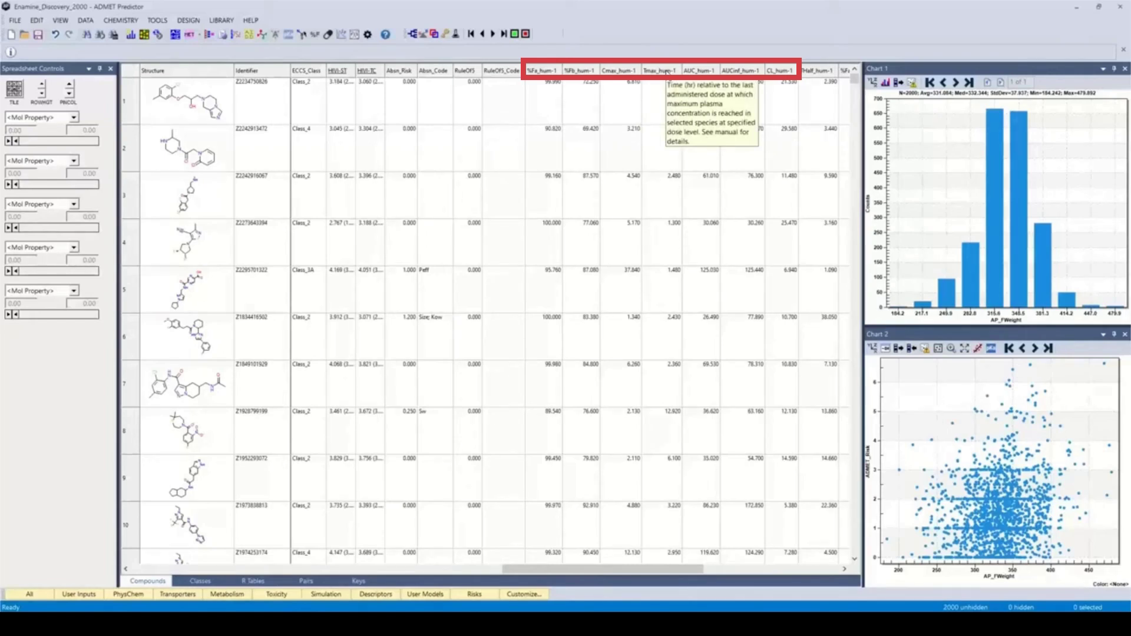
pyautogui.moveTo(742, 70)
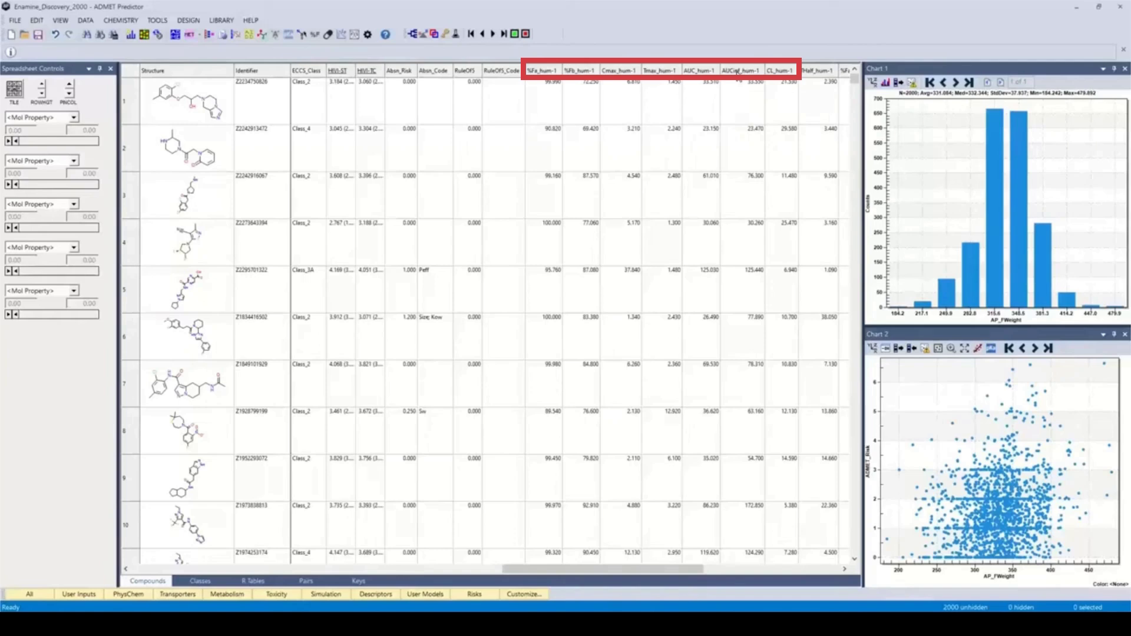
pyautogui.moveTo(737, 72)
pyautogui.moveTo(543, 569); pyautogui.dragTo(677, 574)
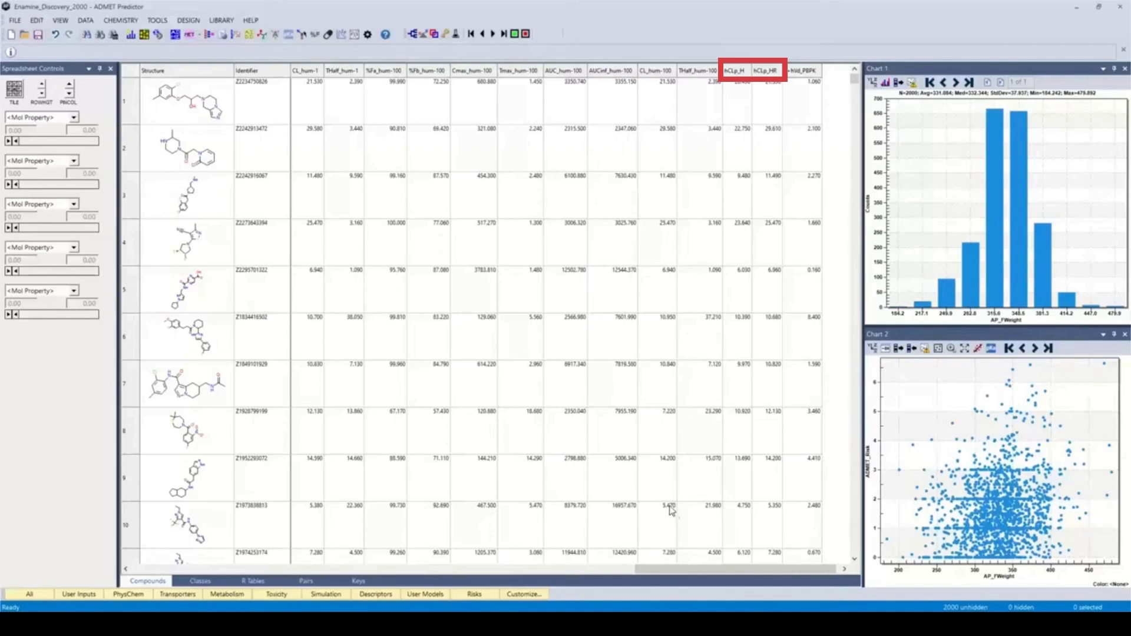
pyautogui.moveTo(689, 571)
pyautogui.mouseDown()
pyautogui.moveTo(551, 561)
pyautogui.moveTo(600, 559)
pyautogui.mouseUp()
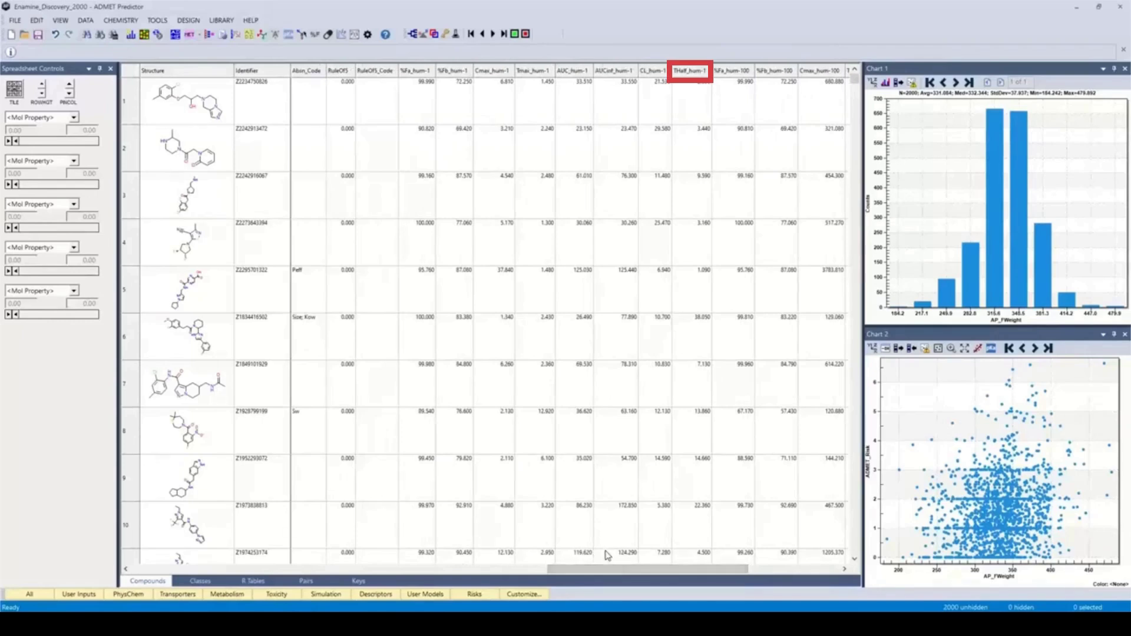
pyautogui.moveTo(589, 570); pyautogui.dragTo(687, 578)
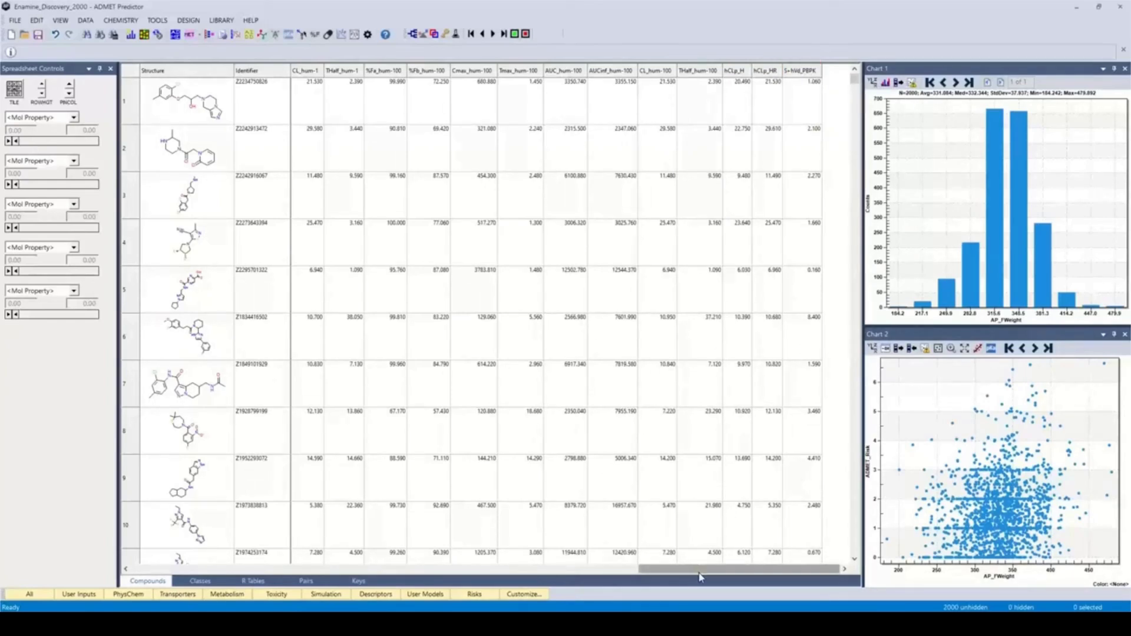
pyautogui.moveTo(701, 569); pyautogui.dragTo(540, 545)
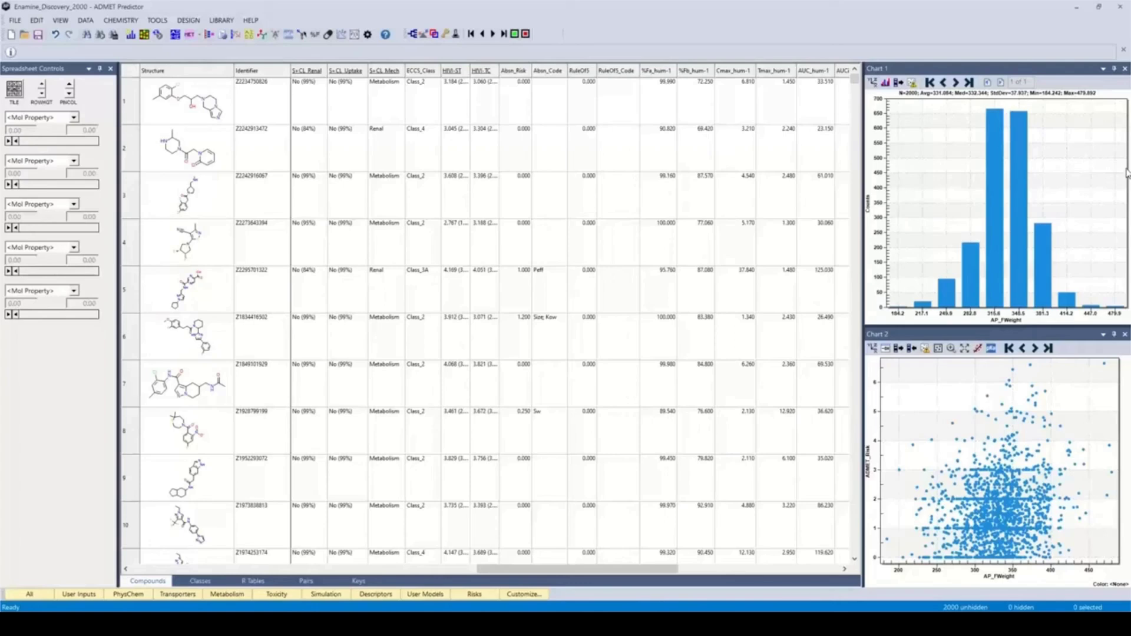
# Plot %Fa_hum-100 on the Y axis against %Fa_hum-1 on the X axis in Chart 2
pyautogui.click(873, 348)
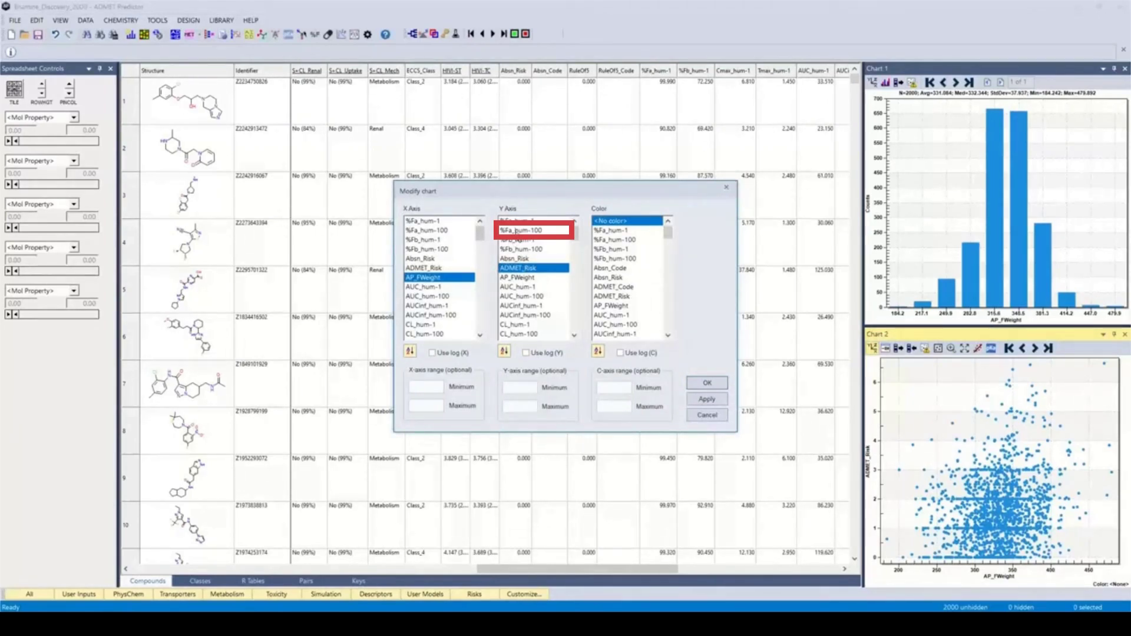
pyautogui.click(518, 230)
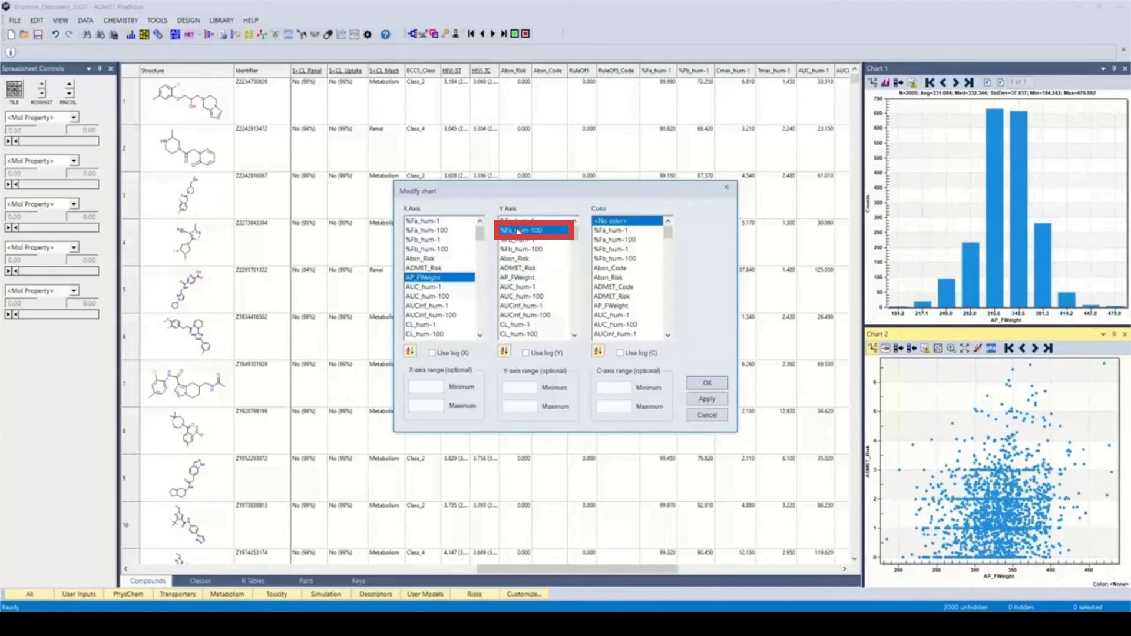
pyautogui.click(426, 222)
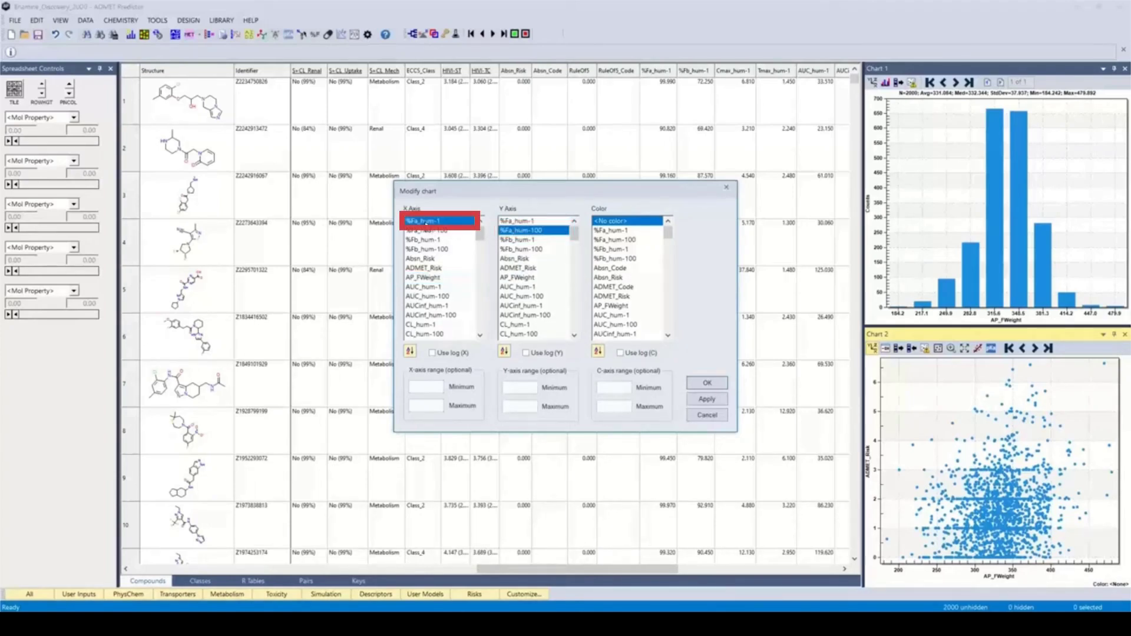
pyautogui.click(707, 383)
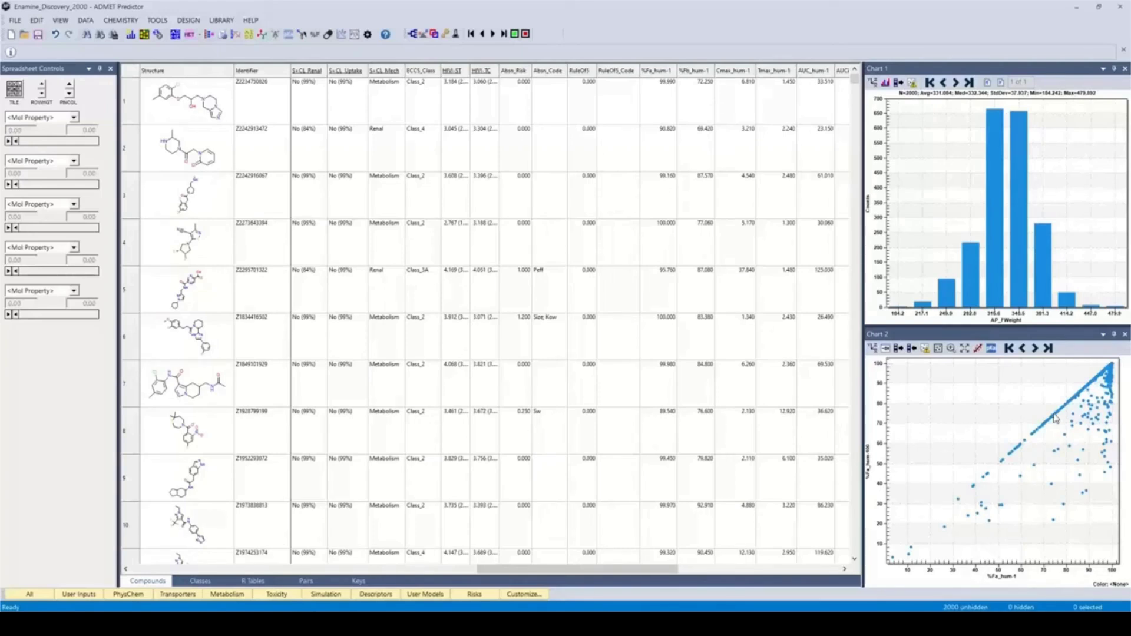
pyautogui.moveTo(1050, 454)
# Color the Chart 2 scatter plot by S+Sw on a log scale
pyautogui.click(872, 348)
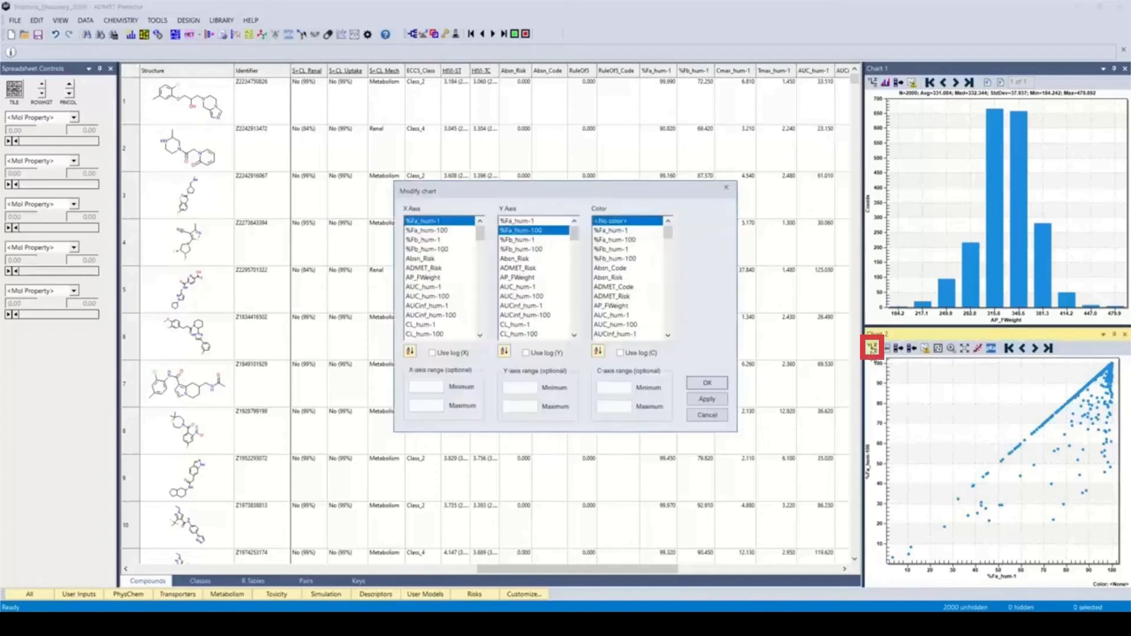
pyautogui.moveTo(669, 235); pyautogui.dragTo(662, 309)
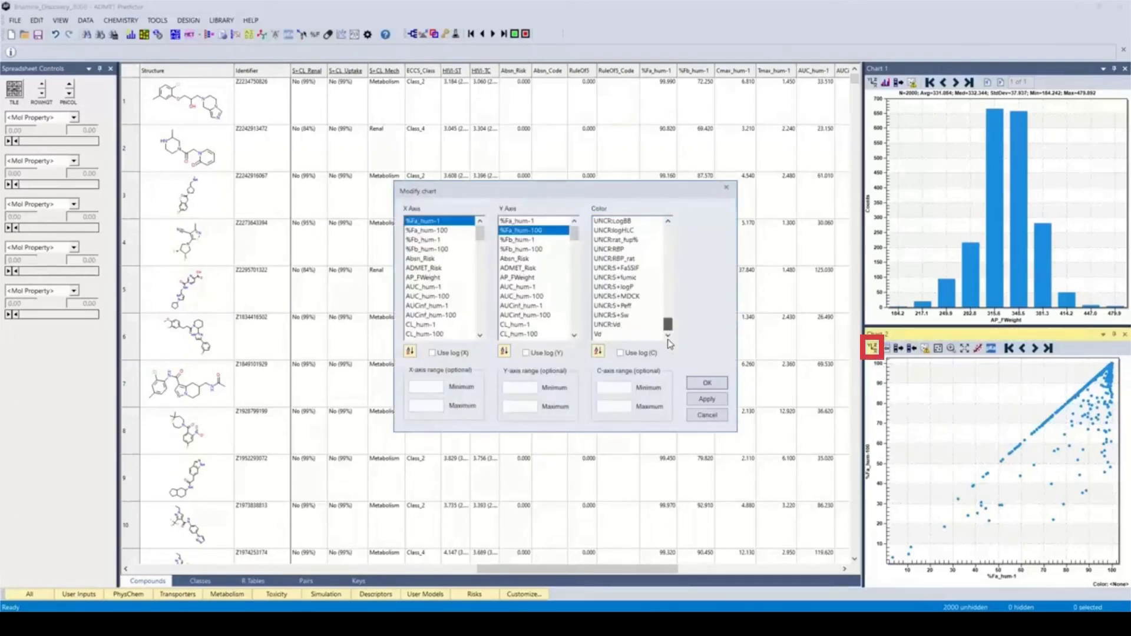
pyautogui.scroll(5, 672, 235)
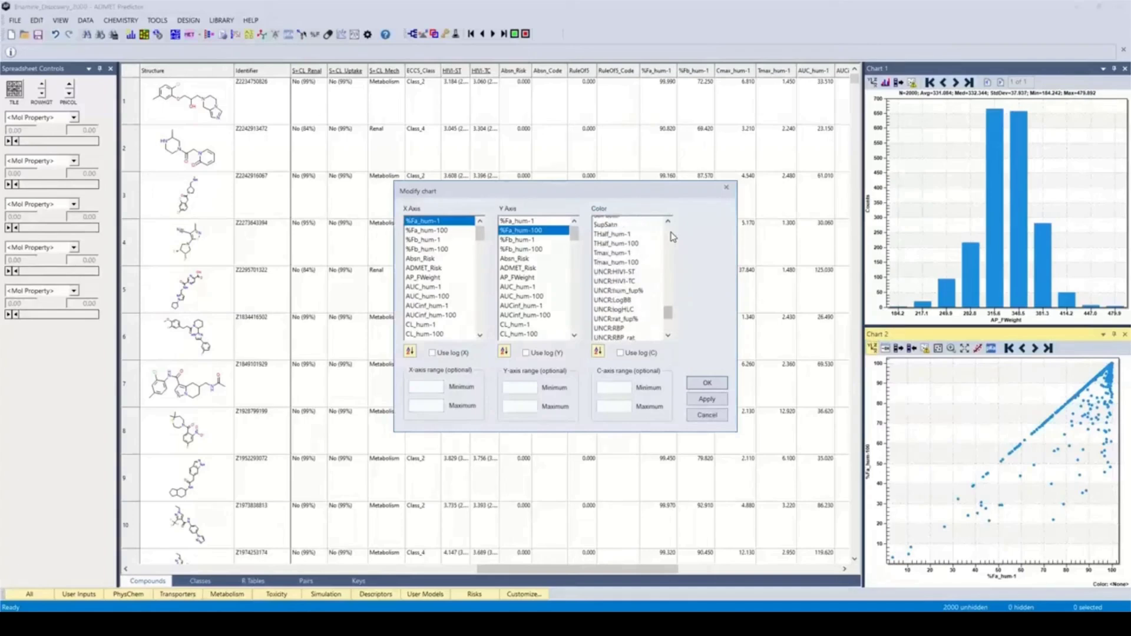
pyautogui.scroll(-1, 672, 242)
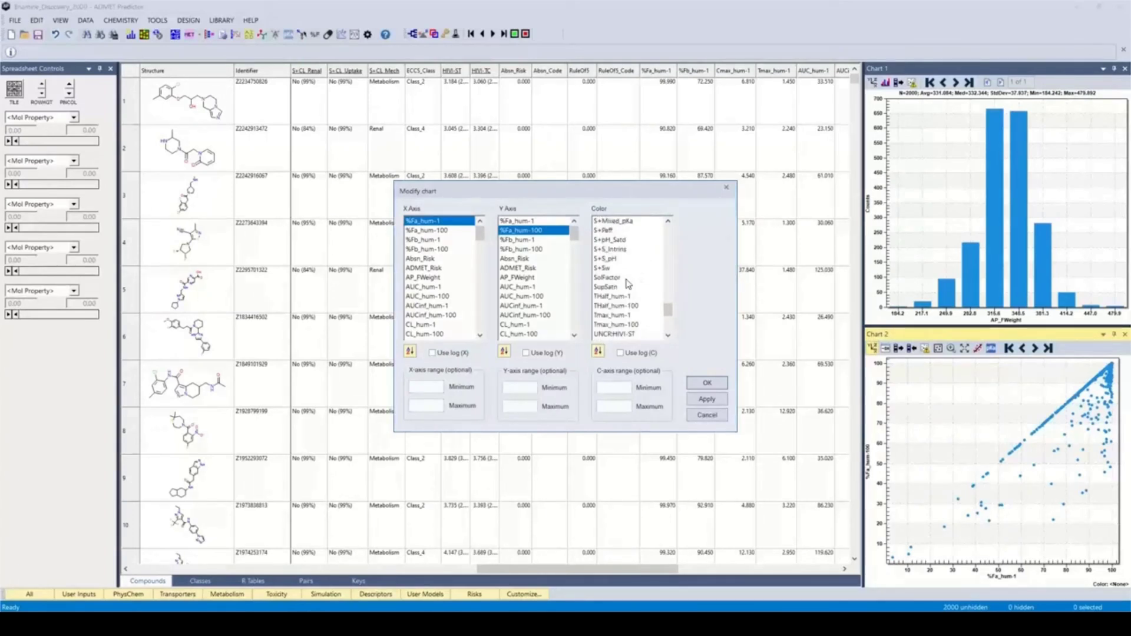
pyautogui.click(613, 268)
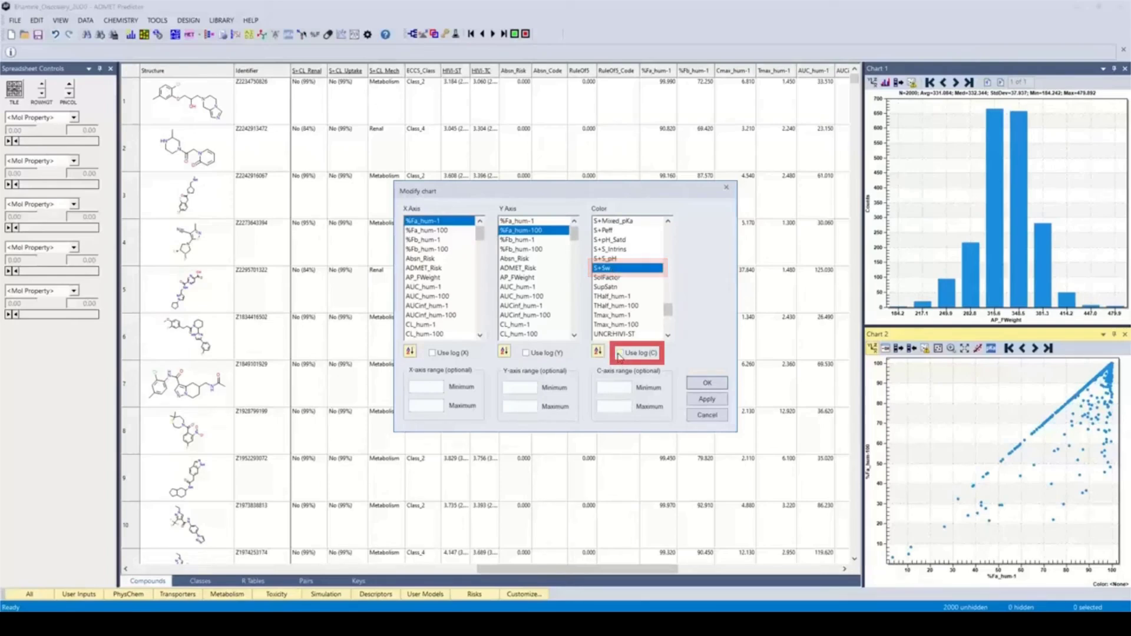
pyautogui.click(707, 384)
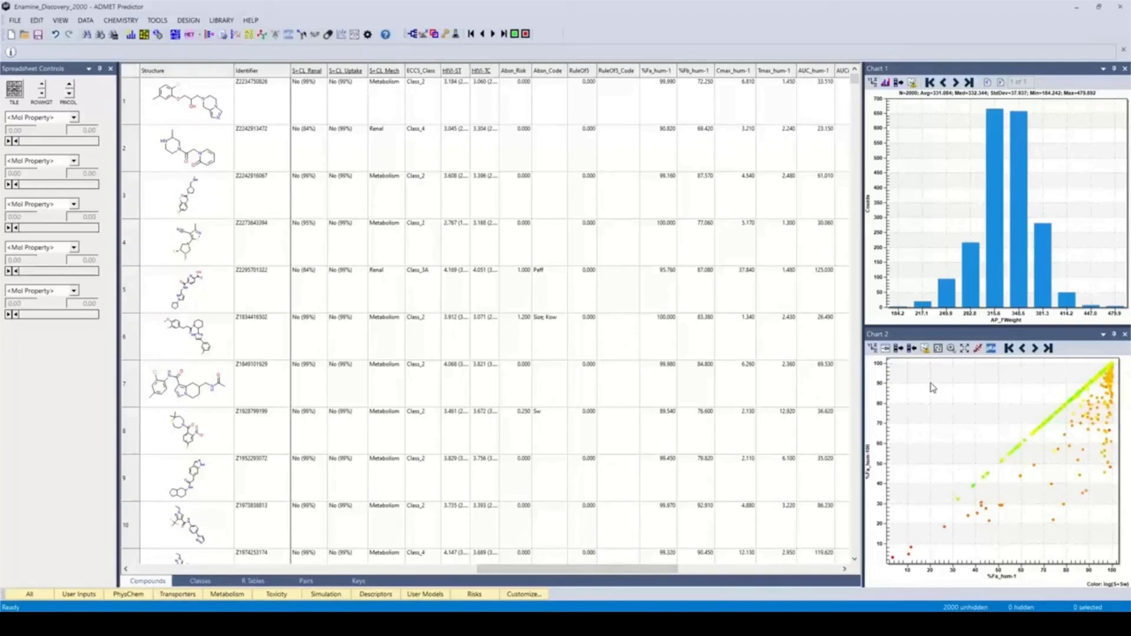
pyautogui.moveTo(1099, 402)
# Plot %Fa_hum-1 on the Y axis against %Fb_hum-1 on the X axis in Chart 2, with no color or log coloring
pyautogui.click(873, 348)
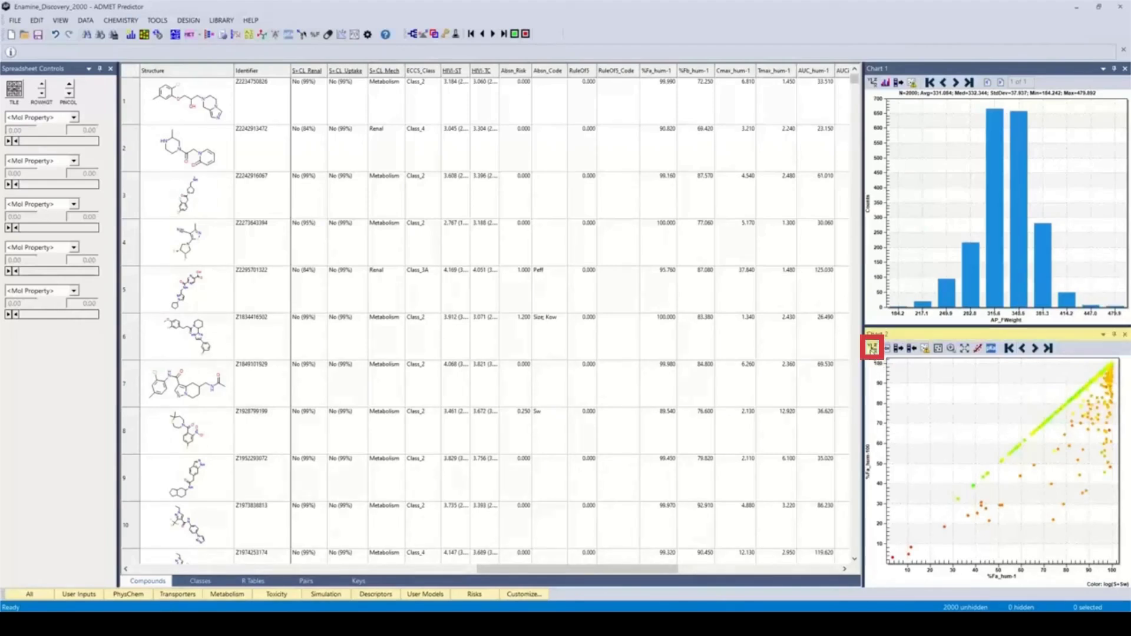
pyautogui.click(518, 221)
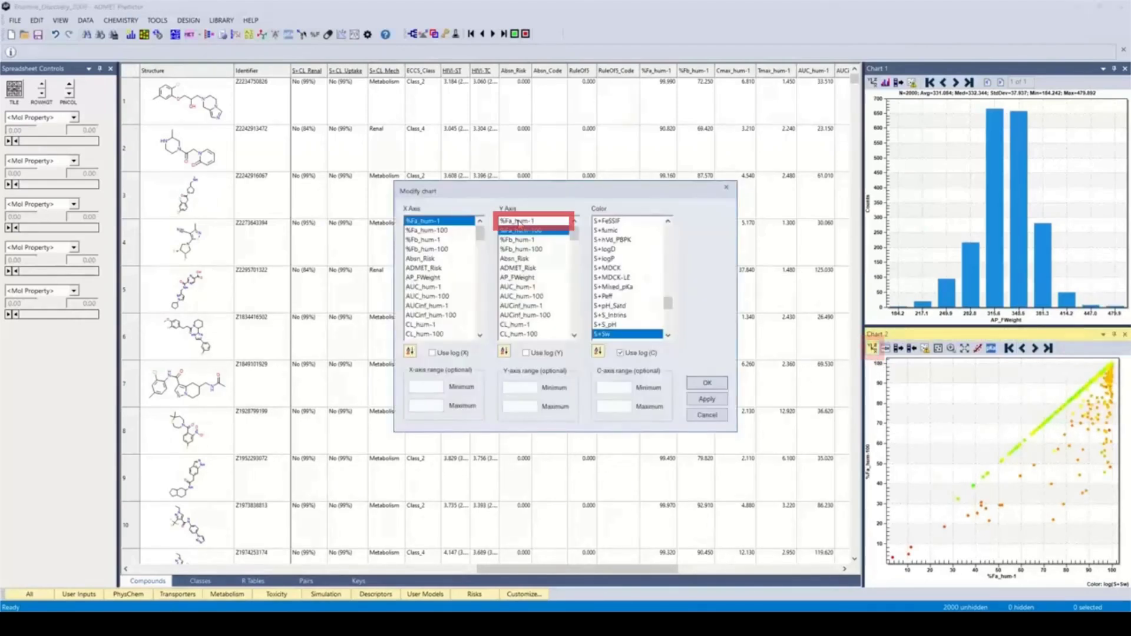
pyautogui.click(414, 241)
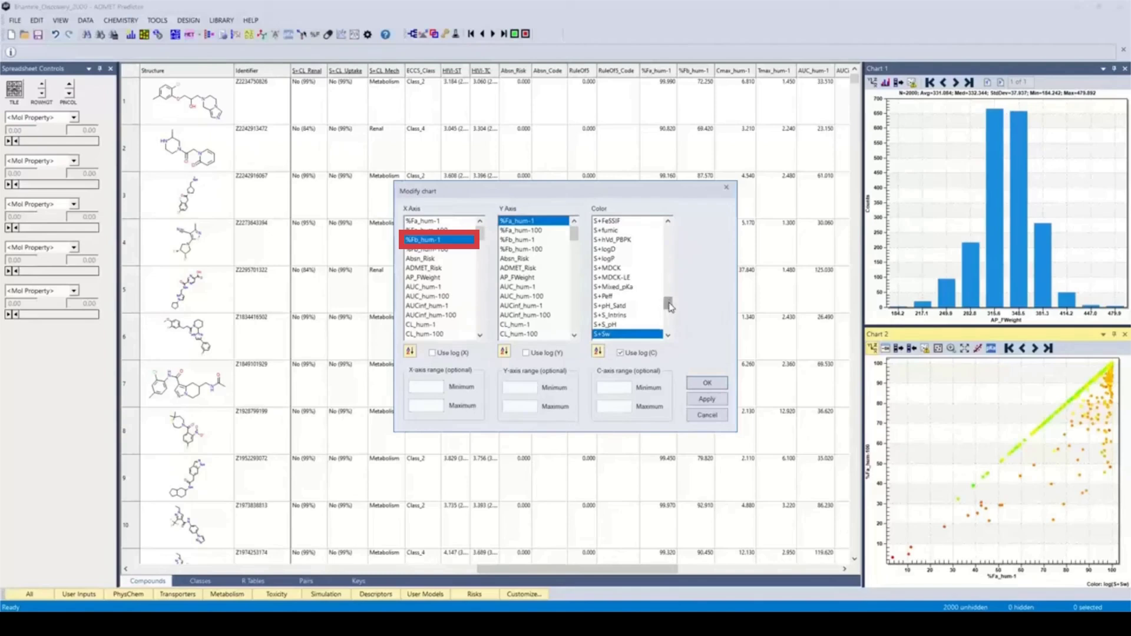
pyautogui.moveTo(668, 303); pyautogui.dragTo(674, 211)
pyautogui.click(630, 222)
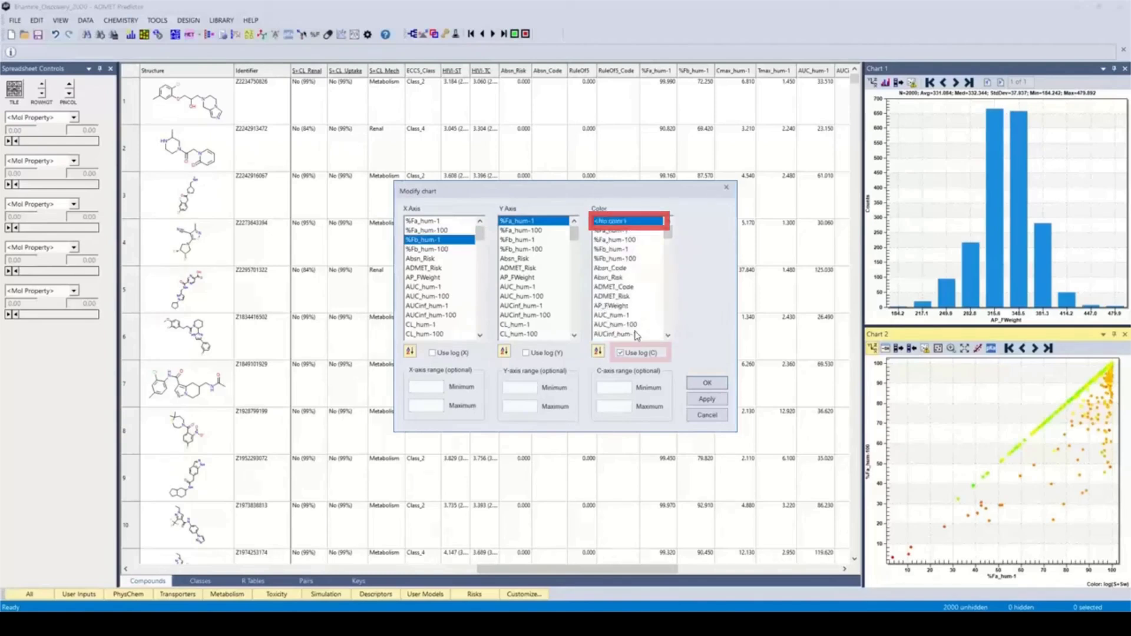
pyautogui.click(707, 383)
# Swap the Chart 2 axes to put %Fa_hum-1 on X and %Fb_hum-1 on Y, and inspect the point distribution
pyautogui.click(873, 349)
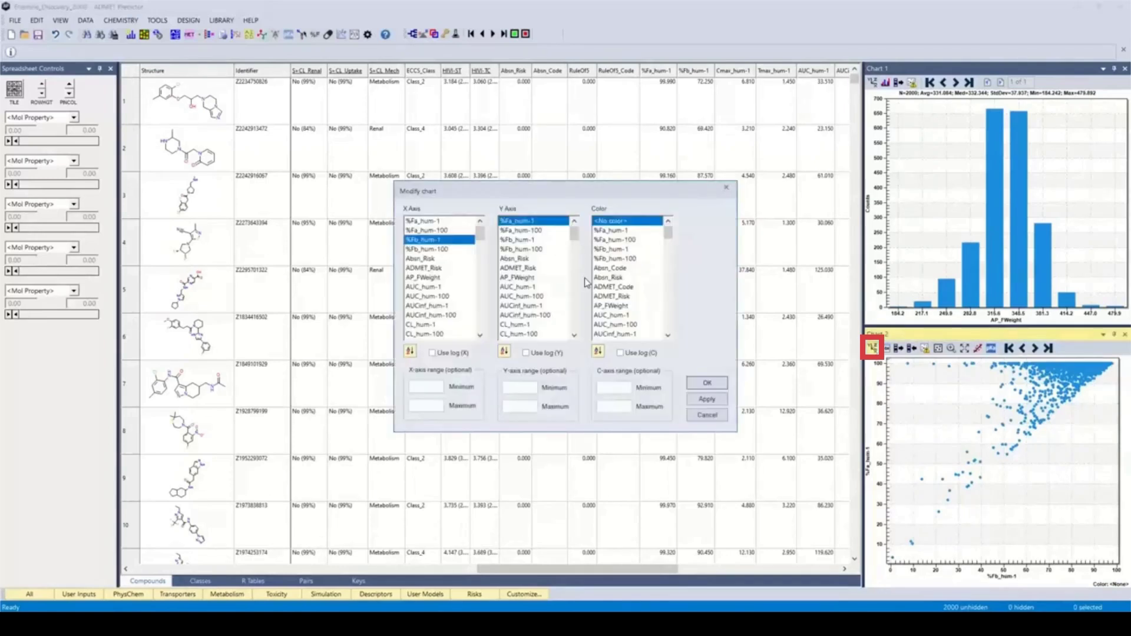
pyautogui.click(432, 222)
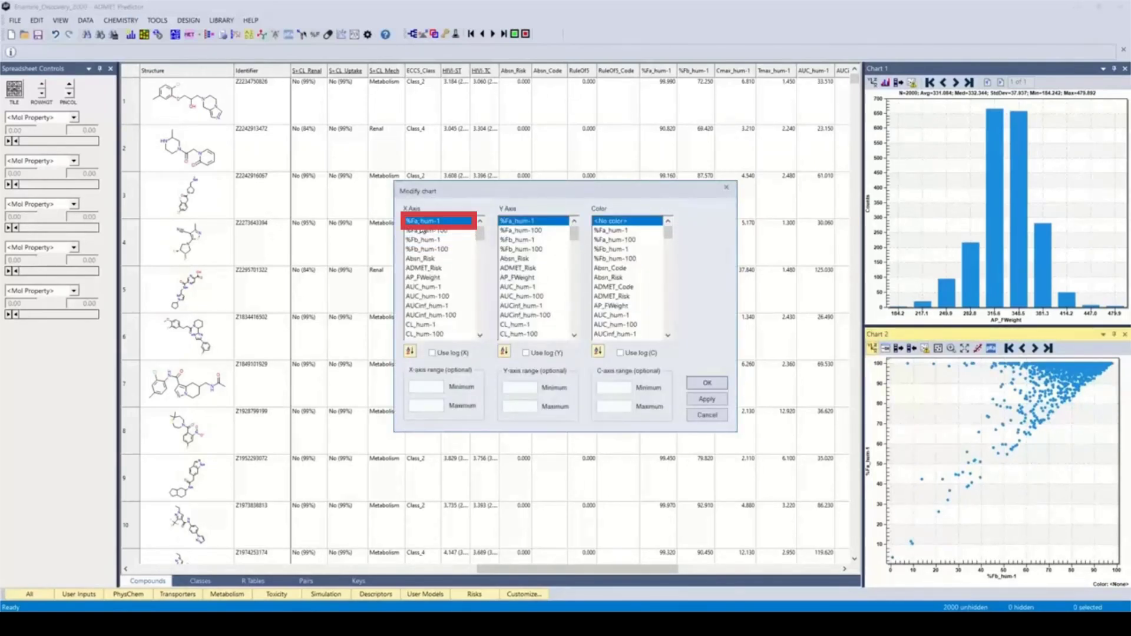
pyautogui.click(511, 240)
pyautogui.click(707, 383)
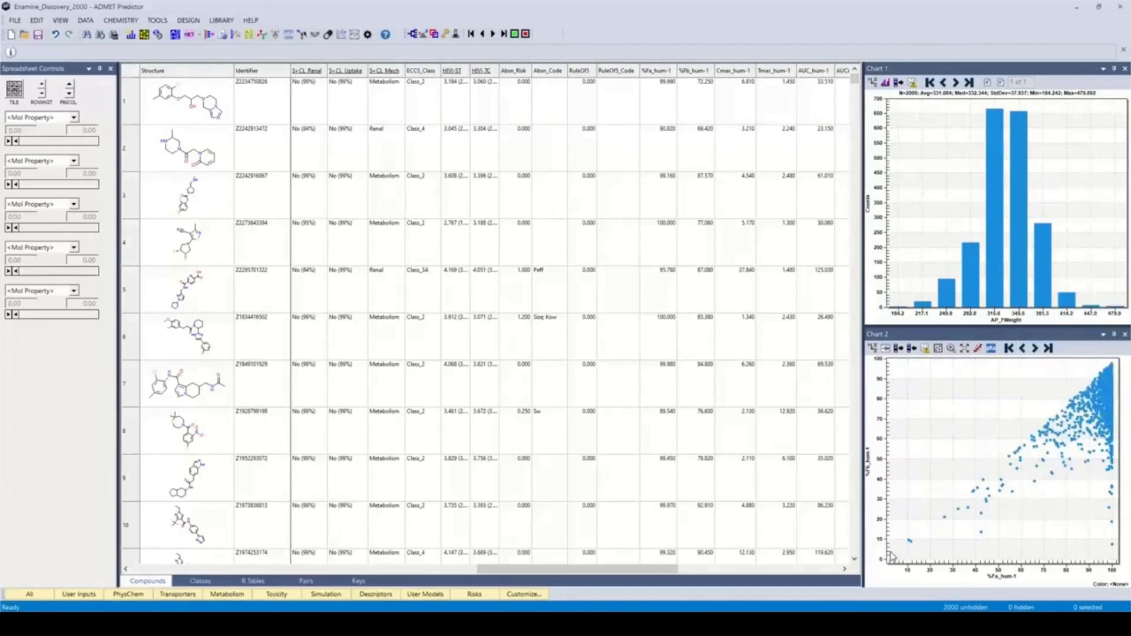
pyautogui.moveTo(1021, 448)
pyautogui.moveTo(1089, 420)
pyautogui.moveTo(1114, 526)
# Change Chart 2 to plot %Fa_hum-1 on the Y axis against S+Peff on the X axis
pyautogui.click(872, 349)
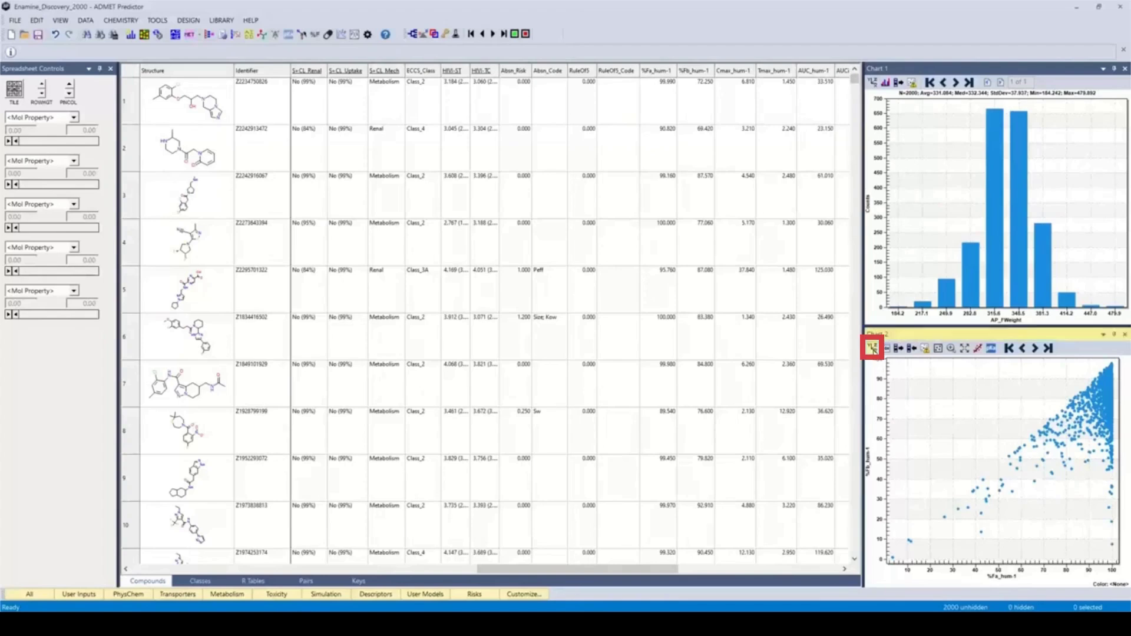
pyautogui.click(527, 222)
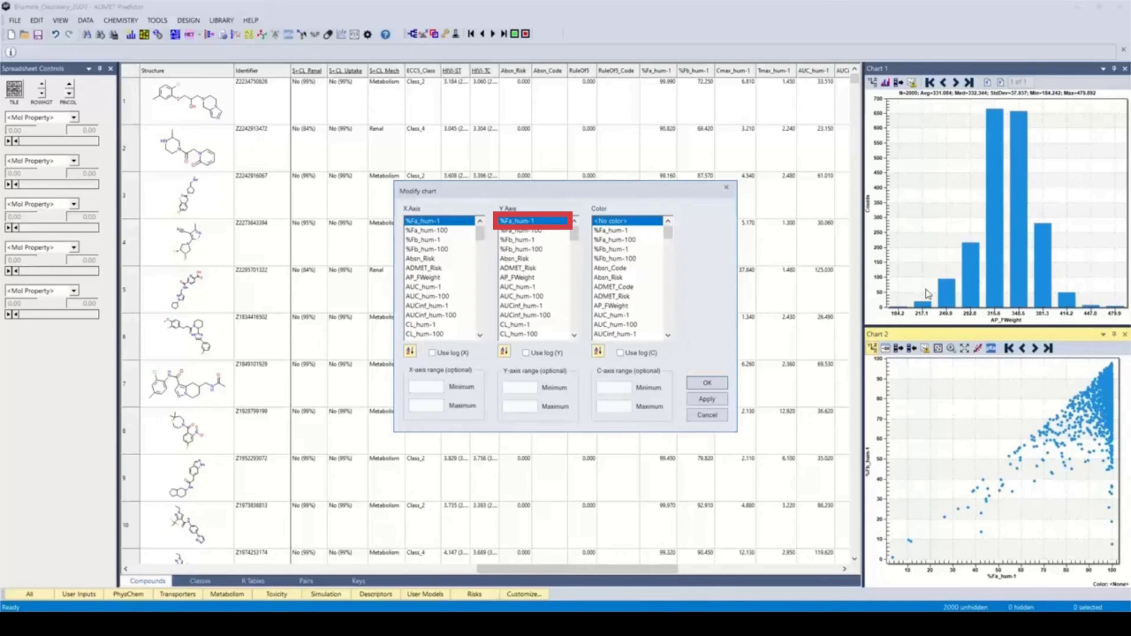
pyautogui.scroll(-4, 479, 323)
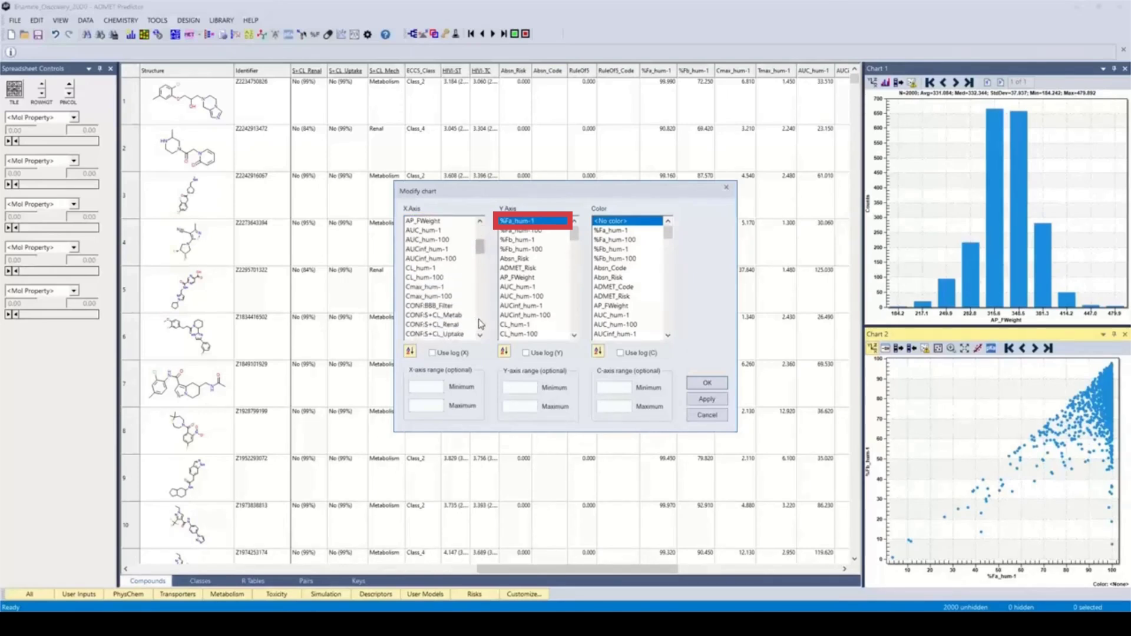
pyautogui.scroll(-10, 478, 324)
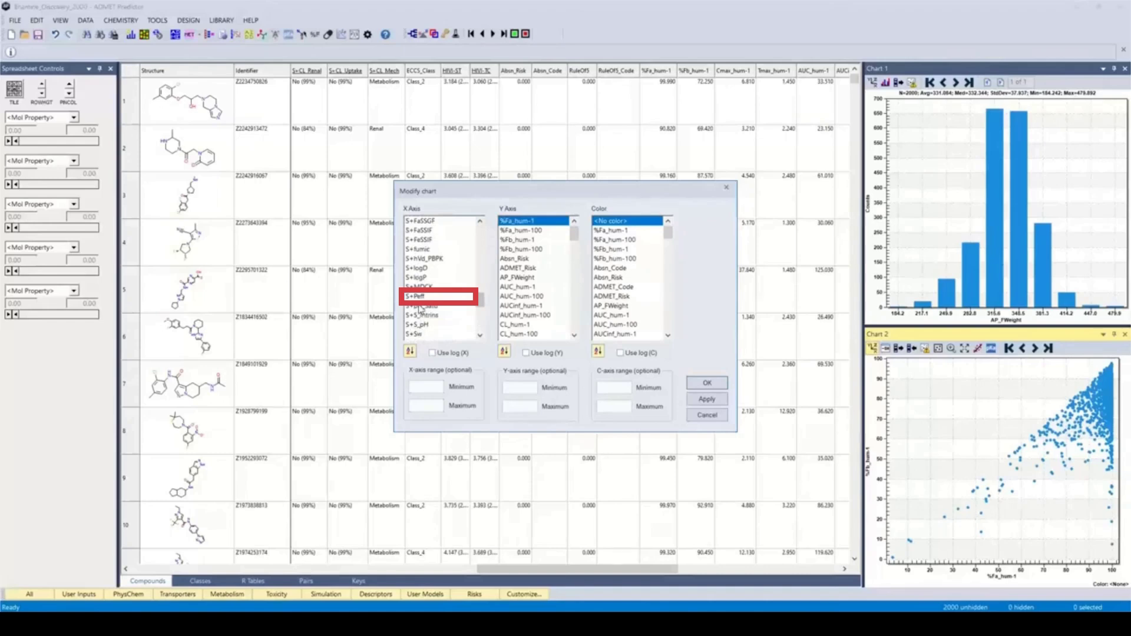
pyautogui.click(421, 297)
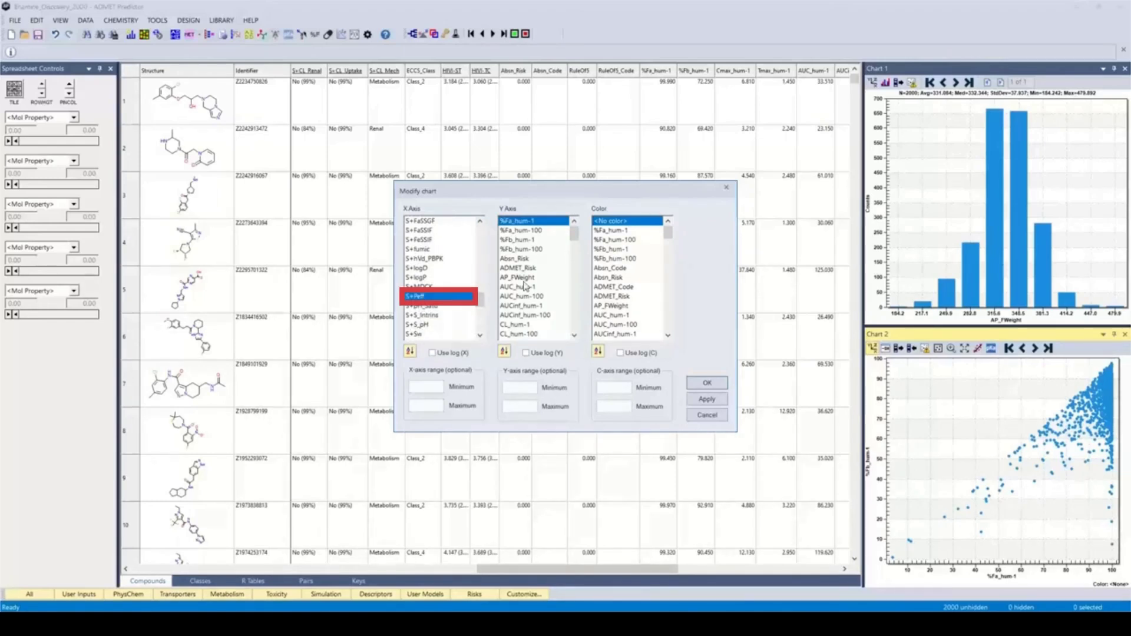
pyautogui.click(709, 383)
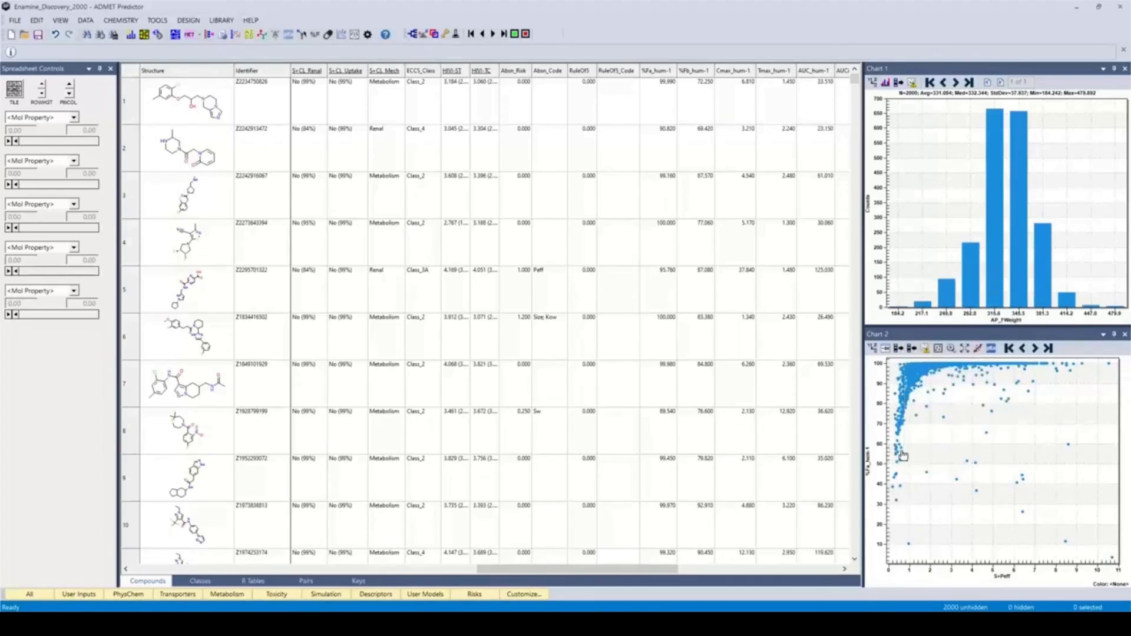
pyautogui.moveTo(903, 416)
pyautogui.moveTo(922, 382)
# Color the Chart 2 plot of %Fa_hum-1 against S+Peff by S+Sw with log scaling
pyautogui.click(873, 349)
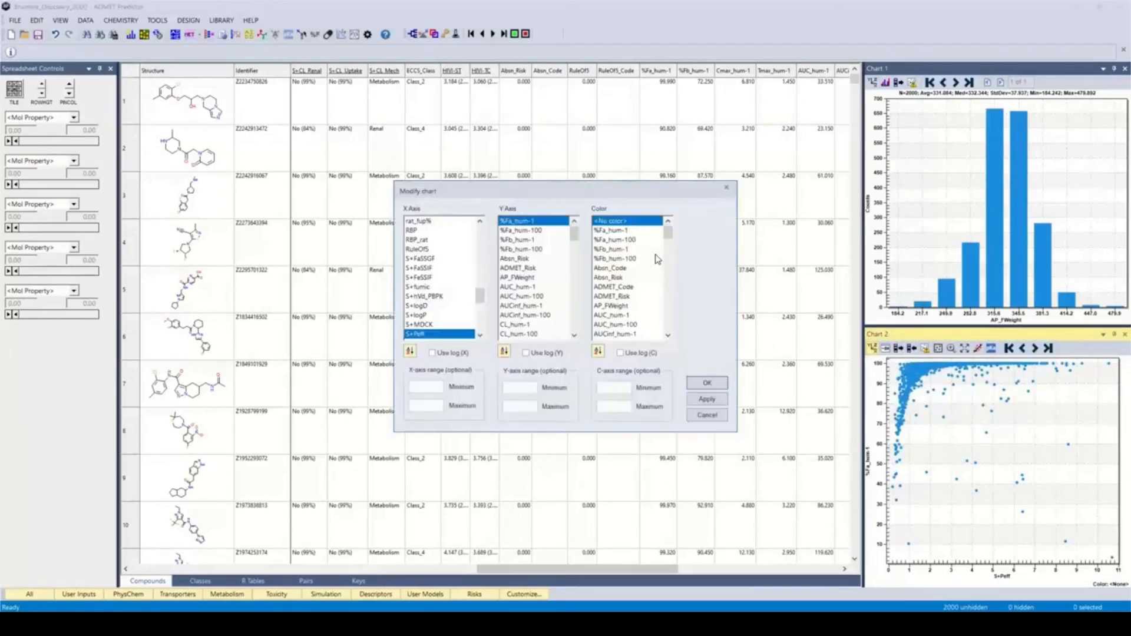
pyautogui.moveTo(668, 232); pyautogui.dragTo(677, 333)
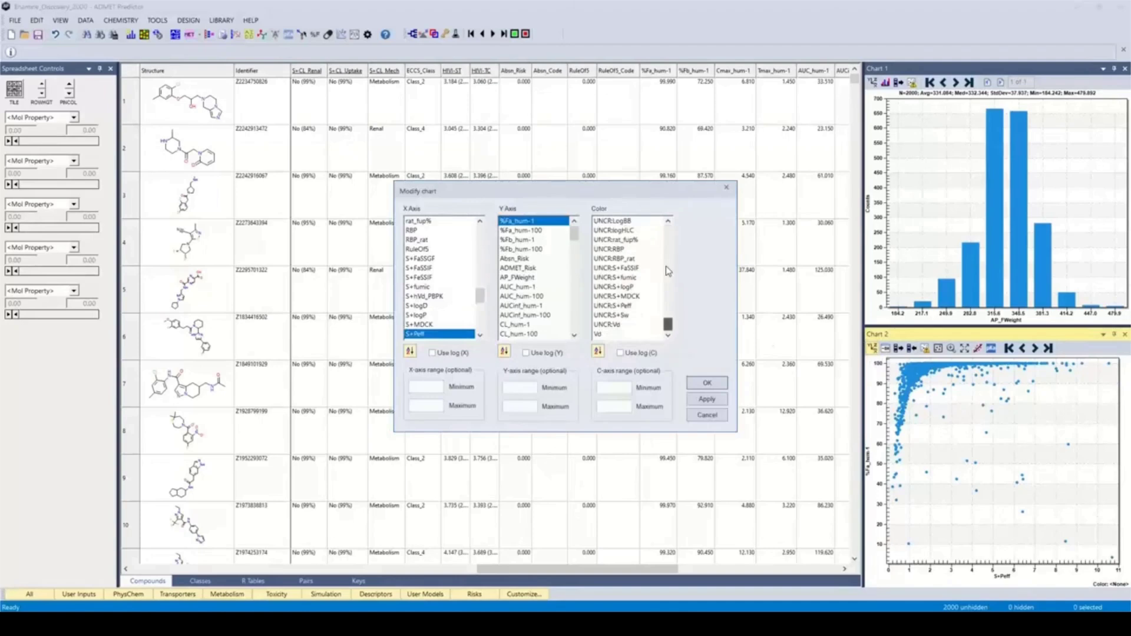
pyautogui.click(667, 245)
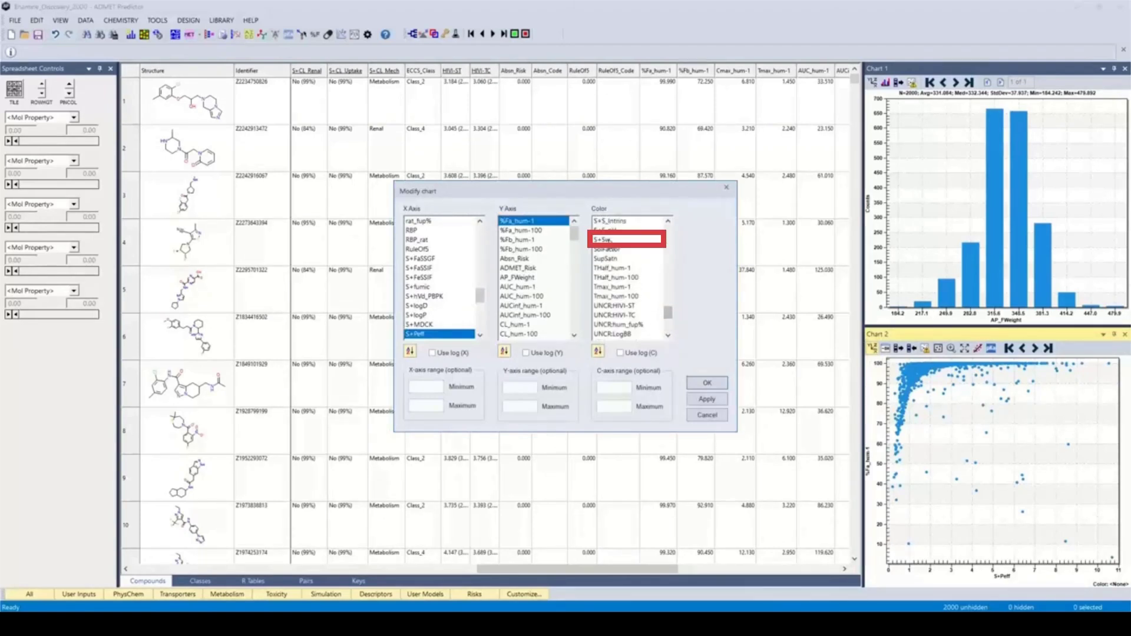
pyautogui.click(611, 240)
pyautogui.click(620, 353)
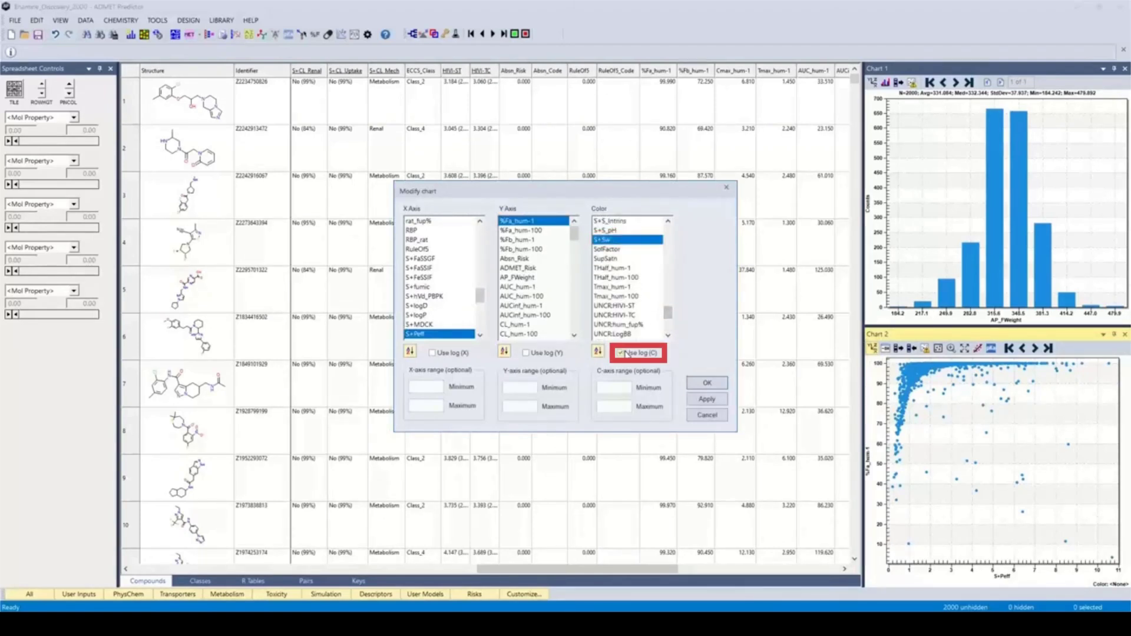
pyautogui.click(700, 383)
pyautogui.moveTo(896, 446)
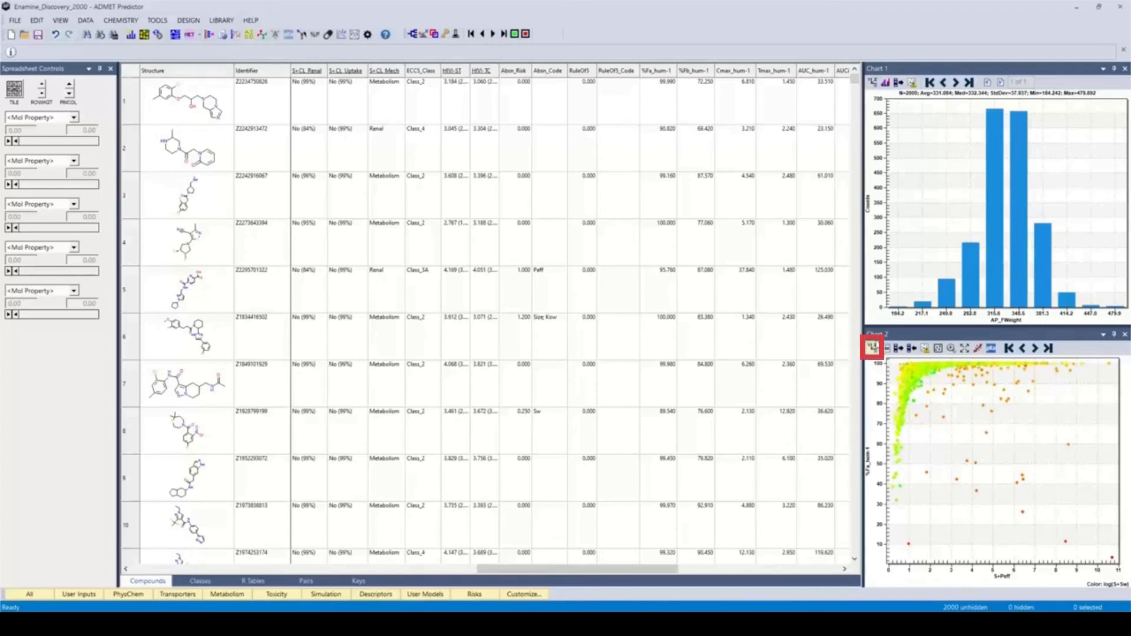
# Set the Chart 2 X axis to S+Sw on a log scale and color the points by S+Peff without log scaling
pyautogui.click(873, 348)
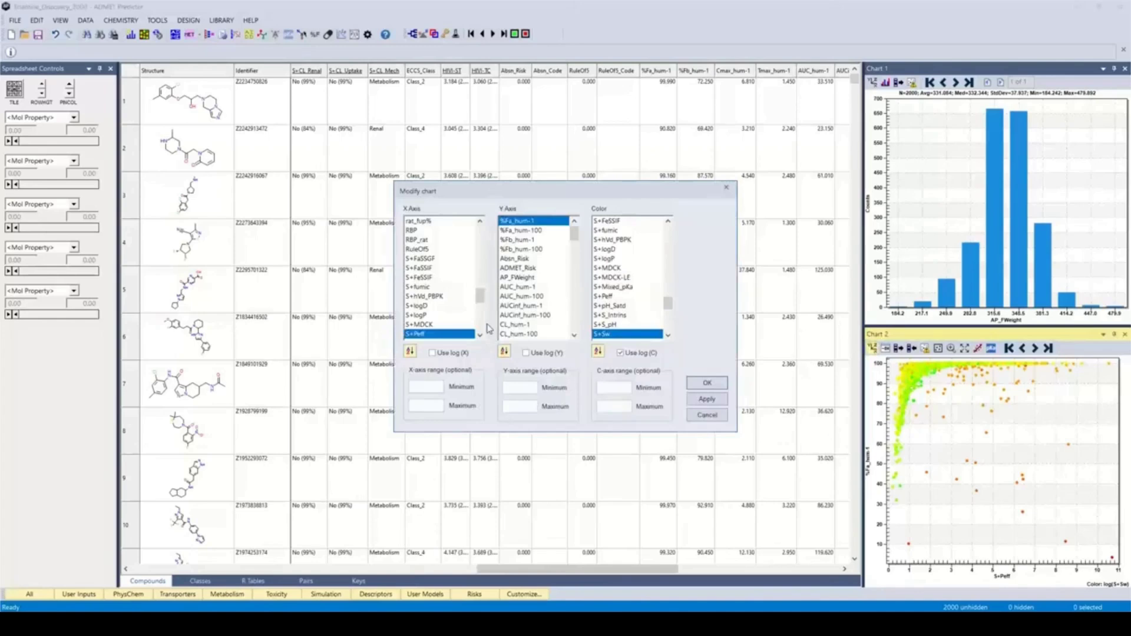
pyautogui.moveTo(480, 295); pyautogui.dragTo(483, 330)
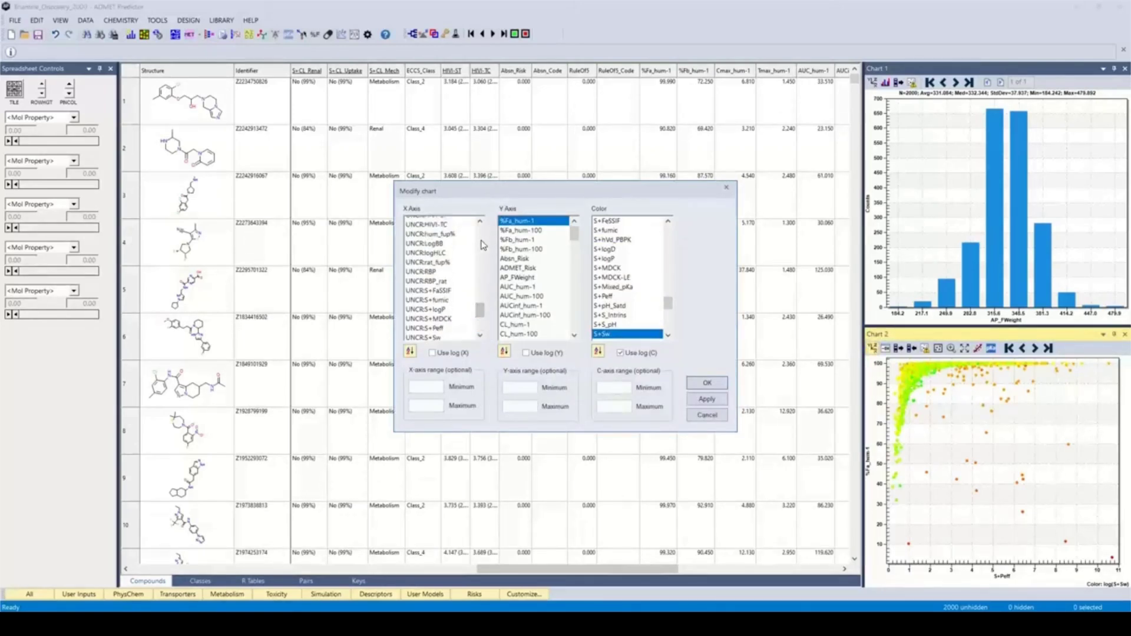
pyautogui.scroll(4, 480, 248)
pyautogui.click(432, 249)
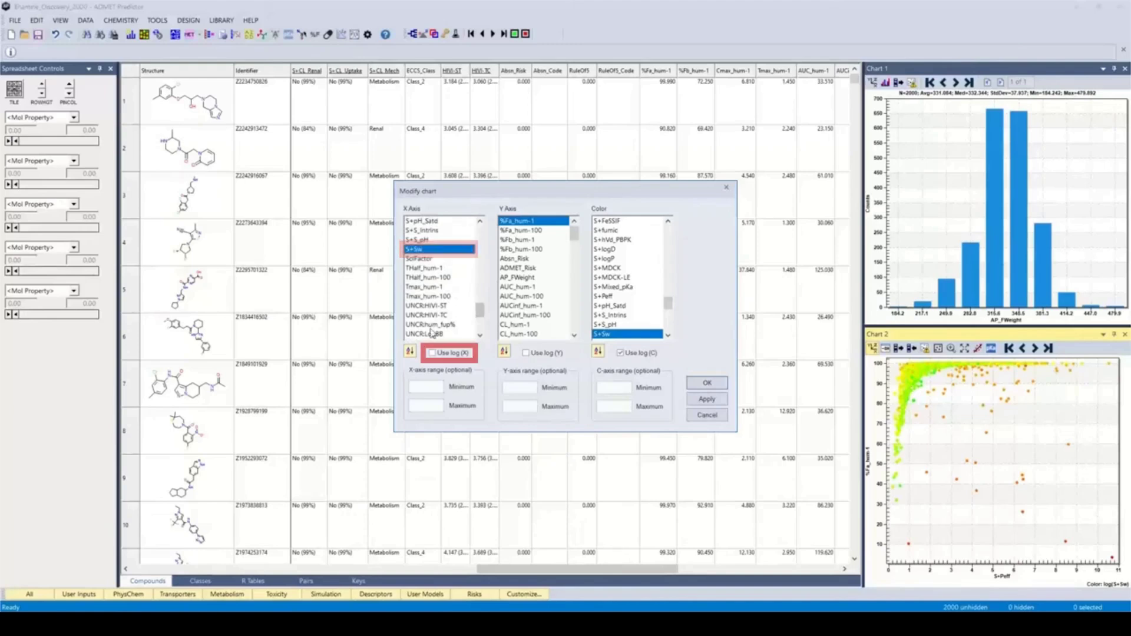
pyautogui.click(608, 296)
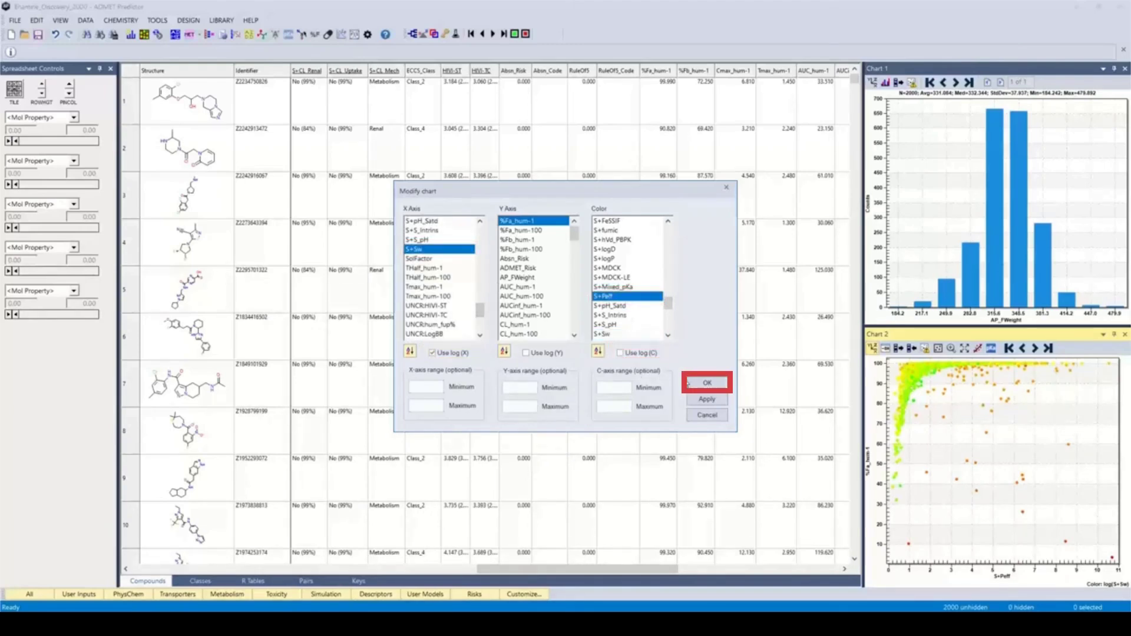
pyautogui.click(707, 383)
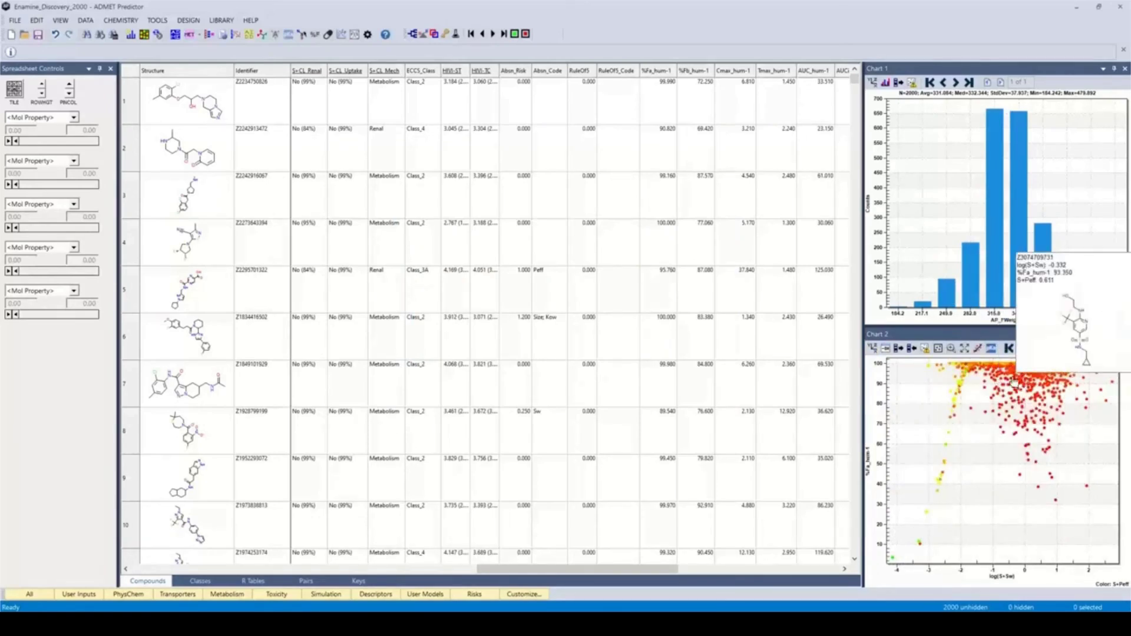
pyautogui.moveTo(973, 374)
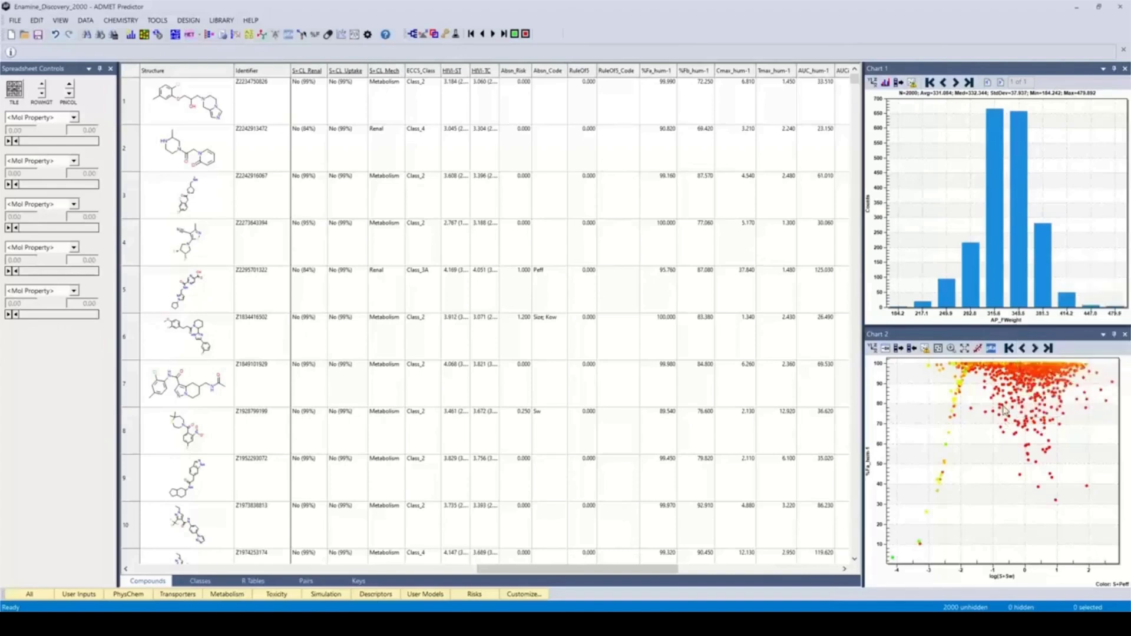
pyautogui.moveTo(1021, 421)
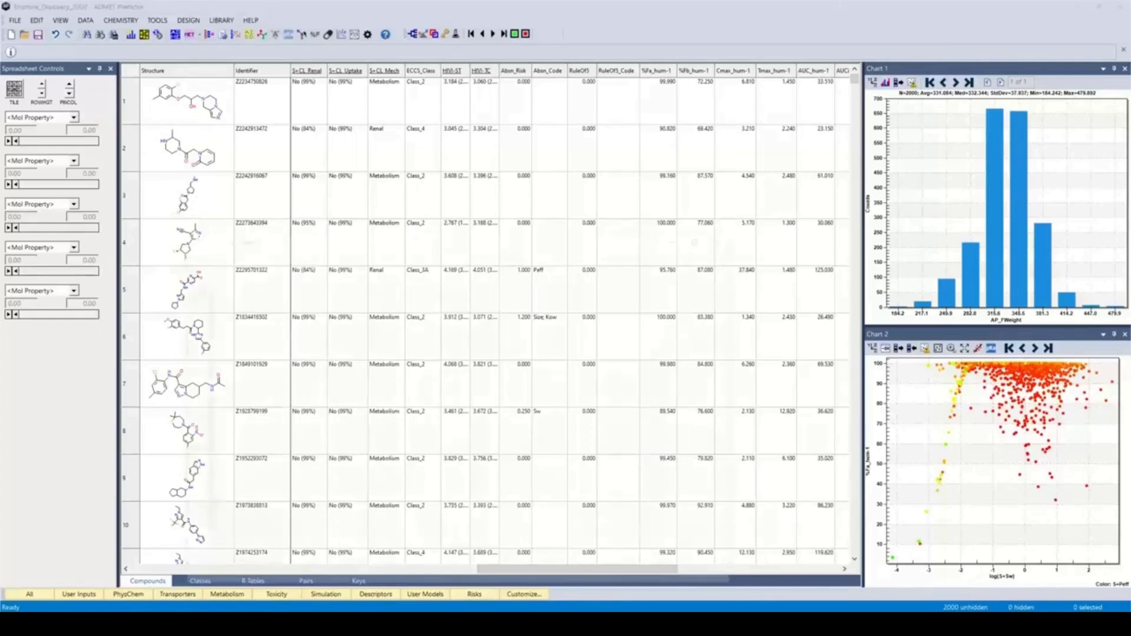
# Open the 2003 AAPSPharmSci SolubilityAbsorption PDF from the Scen11 folder in Adobe Acrobat Reader and view its first page
pyautogui.hotkey('alt', 'Tab')
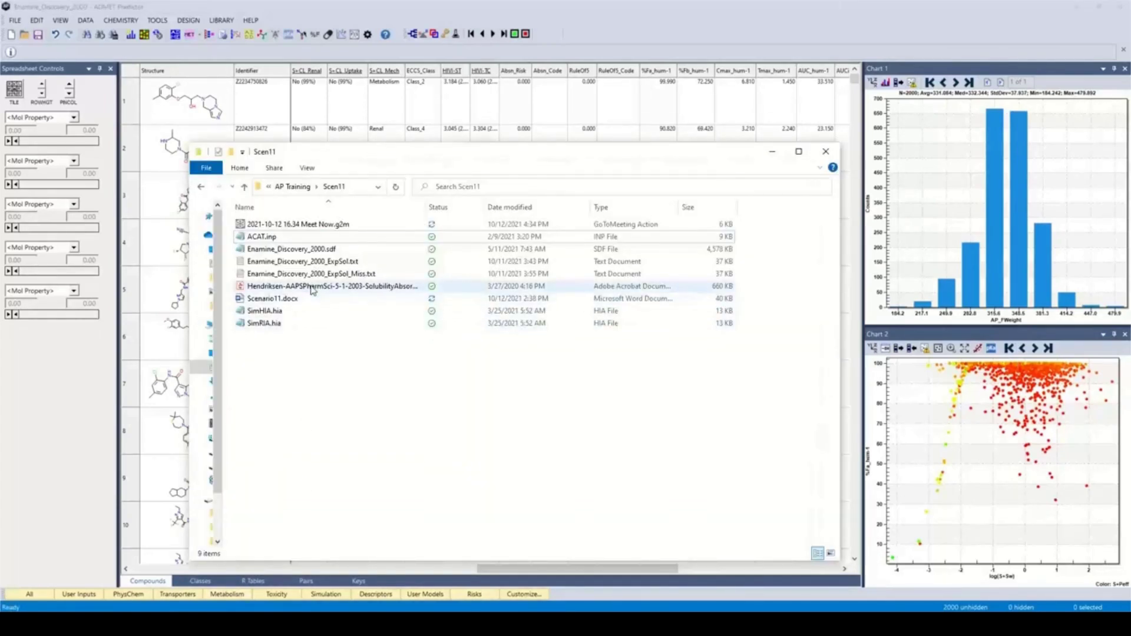
pyautogui.click(312, 289)
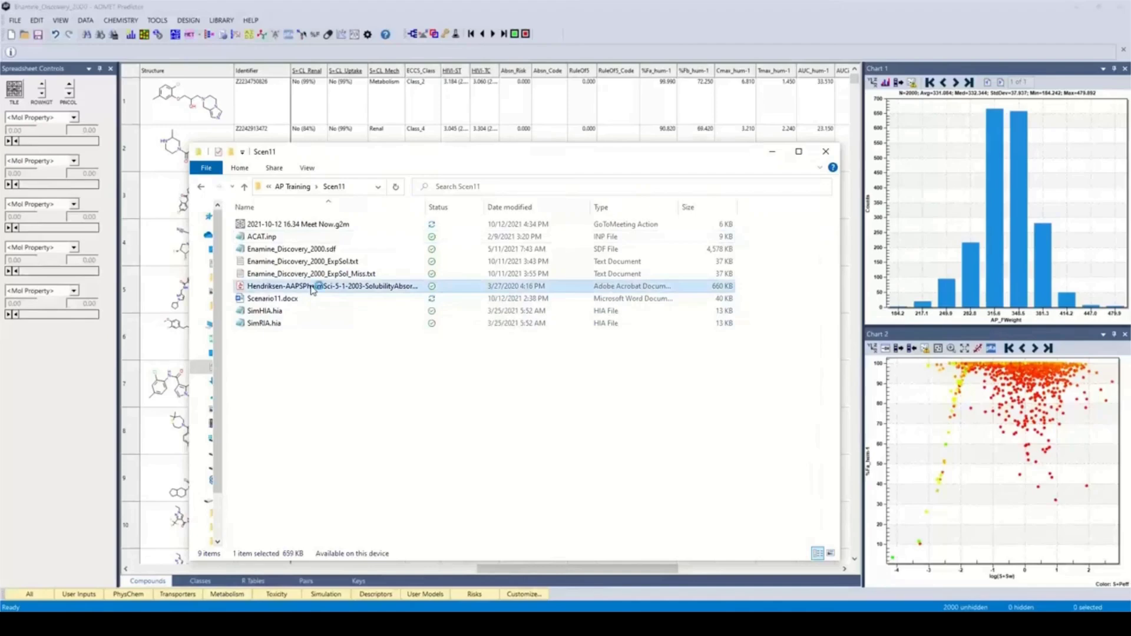
pyautogui.doubleClick(312, 288)
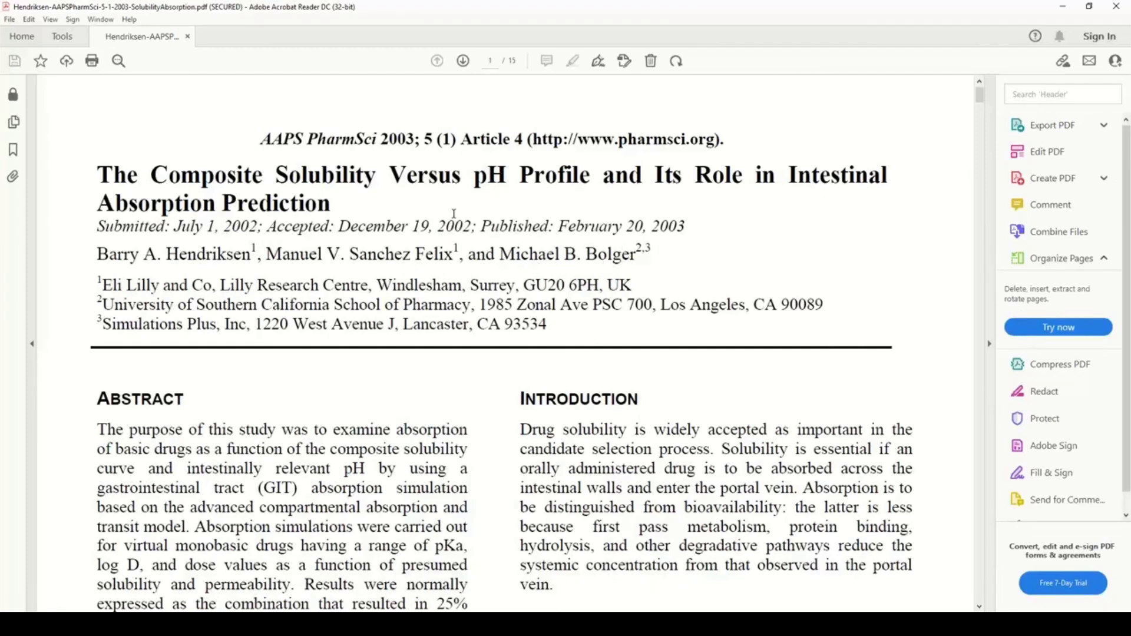
pyautogui.scroll(-1, 423, 340)
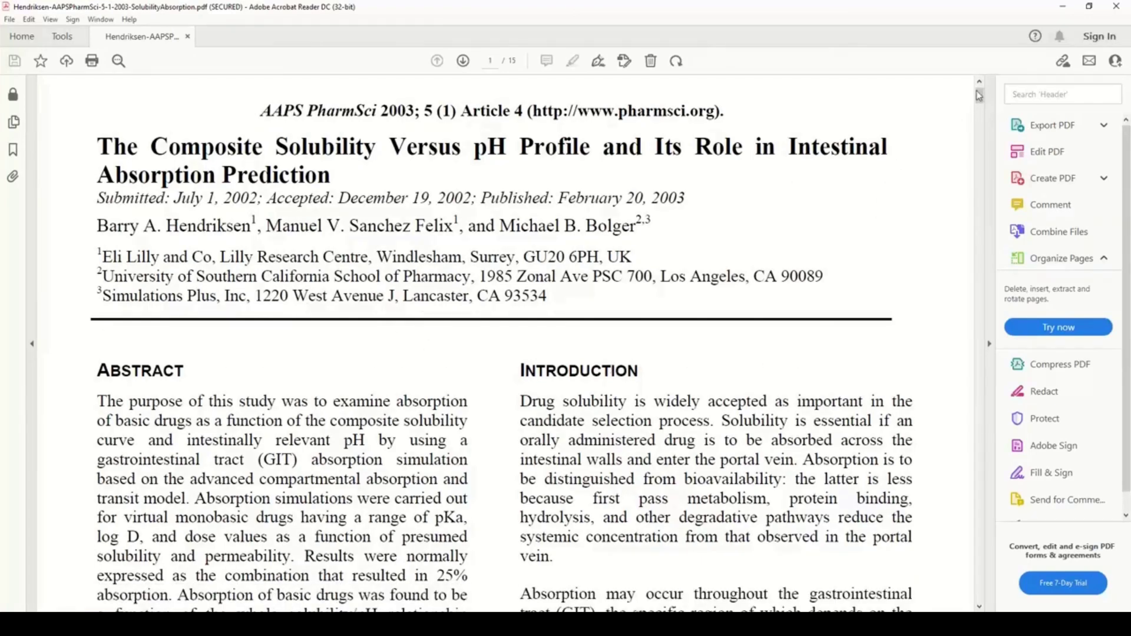
# Examine Figure 2 on page 9, plotting absorption against solubility and permeability with its Class 1–4 regions, and return to Chart 2 in ADMET Predictor
pyautogui.moveTo(980, 96); pyautogui.dragTo(1044, 374)
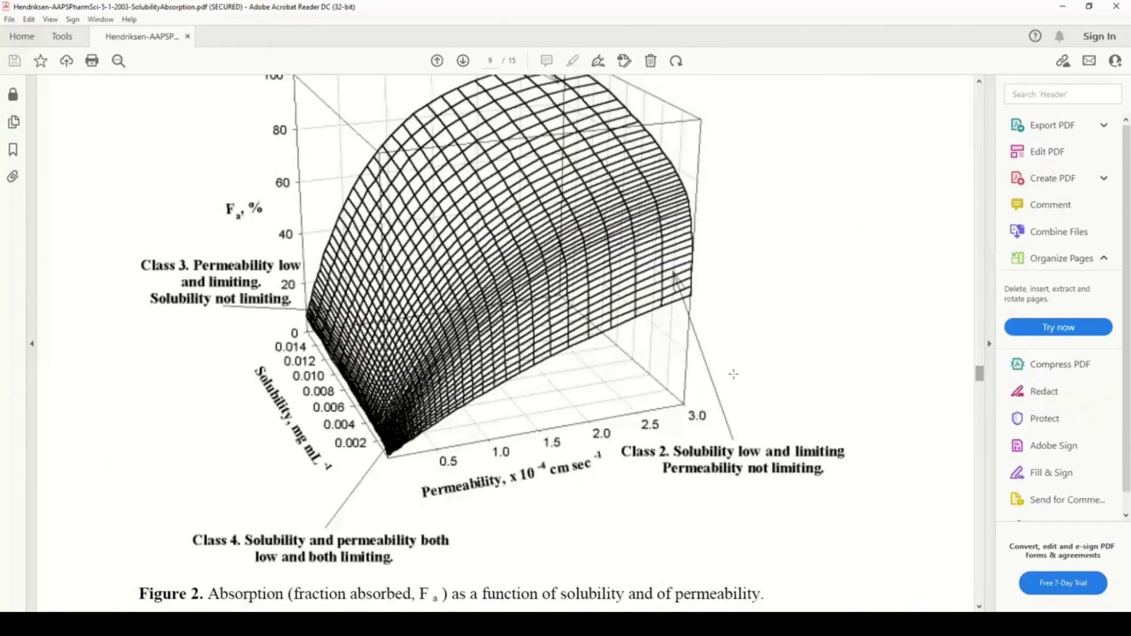
pyautogui.scroll(1, 734, 374)
pyautogui.scroll(-1, 530, 383)
pyautogui.scroll(1, 413, 389)
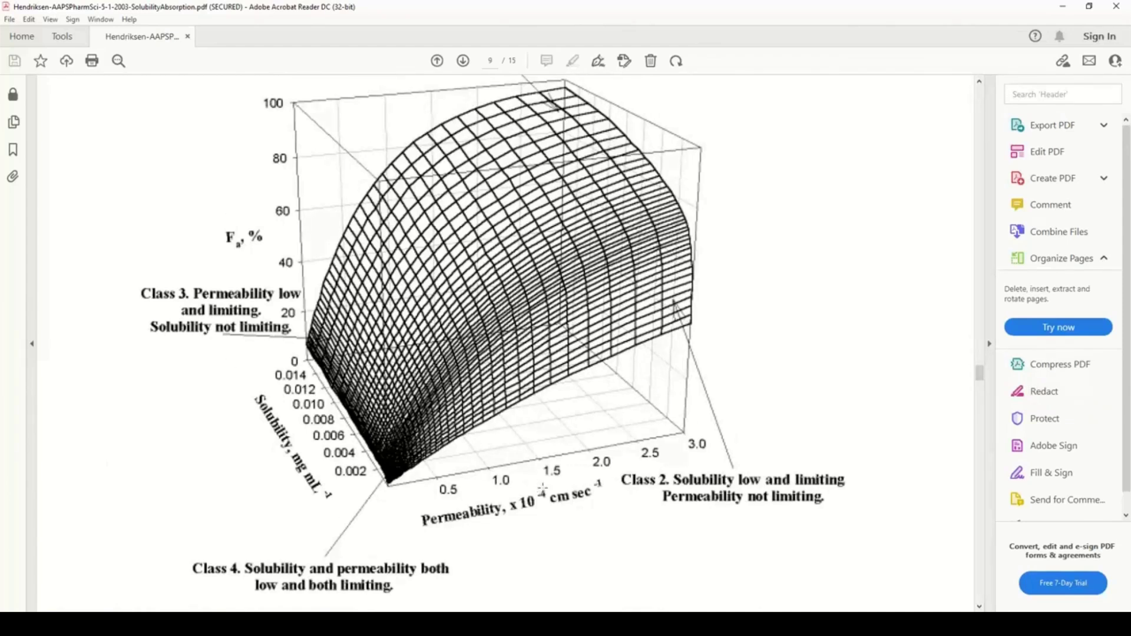
pyautogui.scroll(1, 503, 483)
pyautogui.scroll(1, 497, 436)
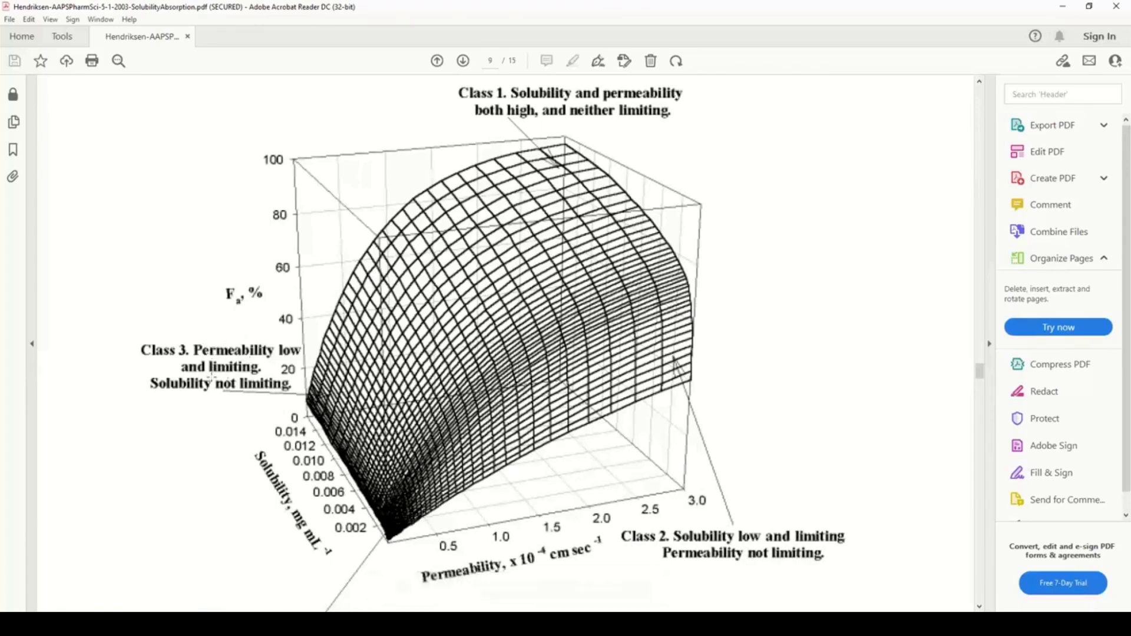
pyautogui.scroll(-2, 228, 383)
pyautogui.scroll(-4, 229, 383)
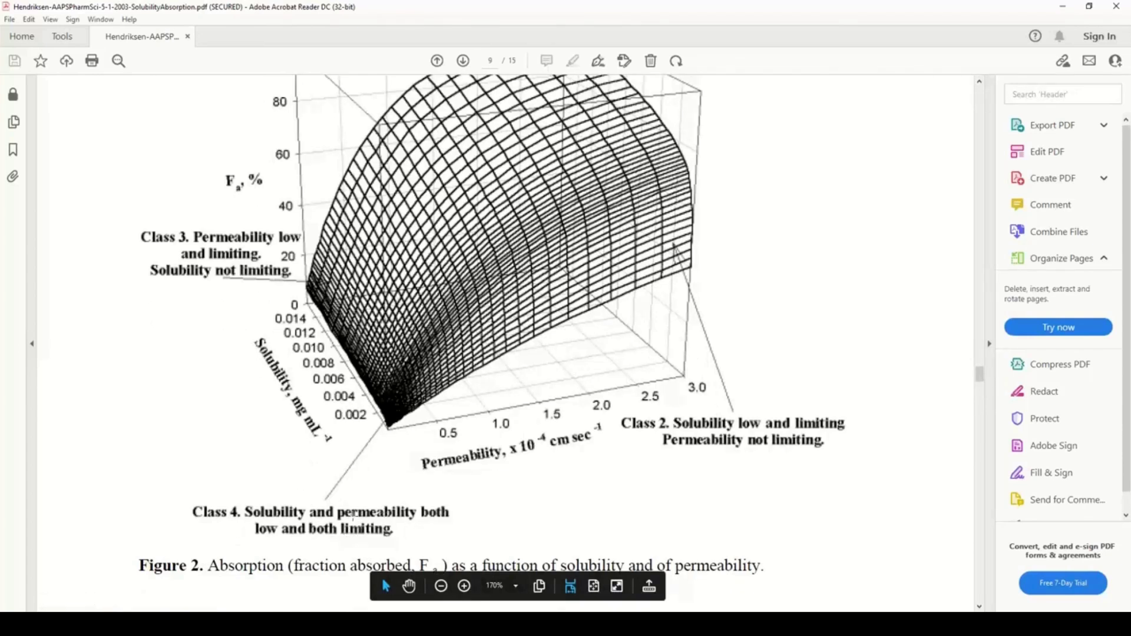
pyautogui.scroll(3, 372, 420)
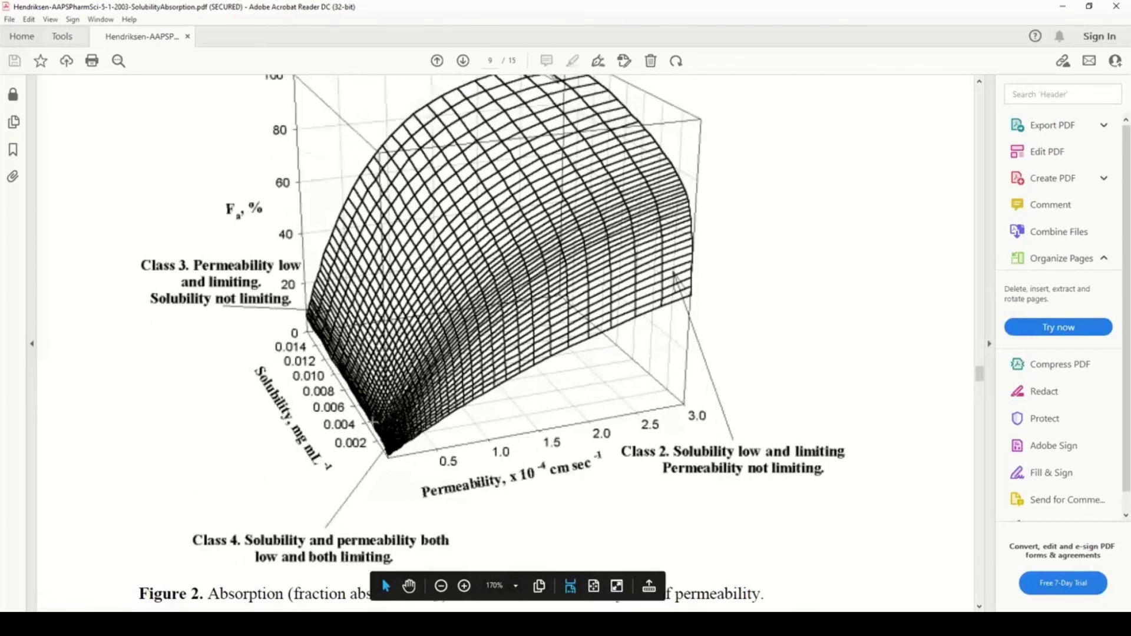
pyautogui.scroll(-3, 372, 419)
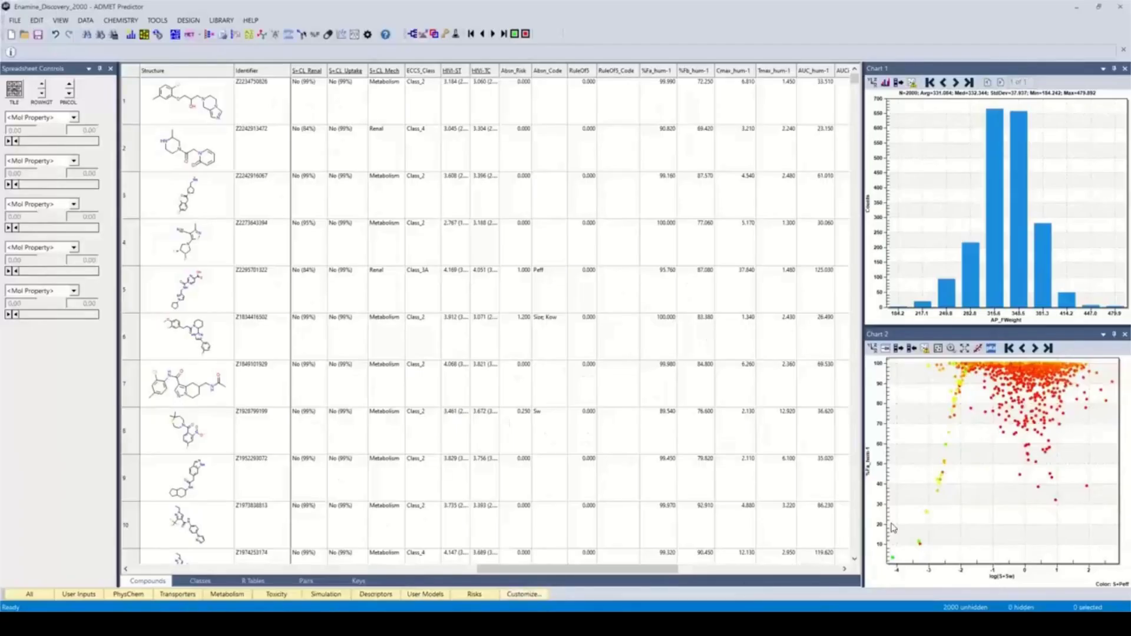
pyautogui.moveTo(943, 482)
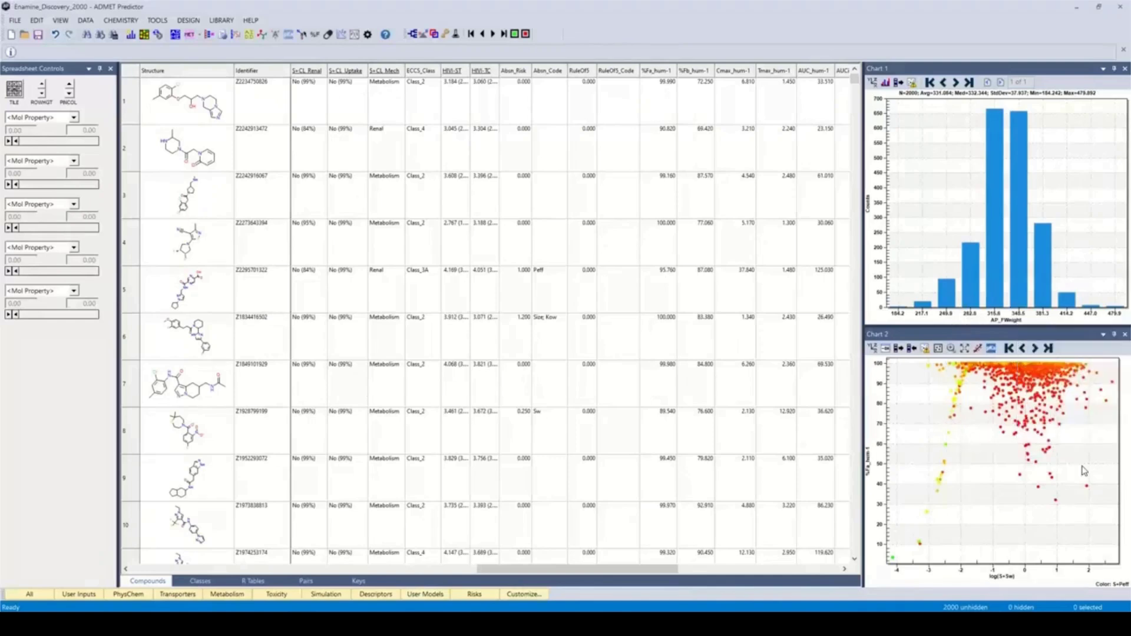